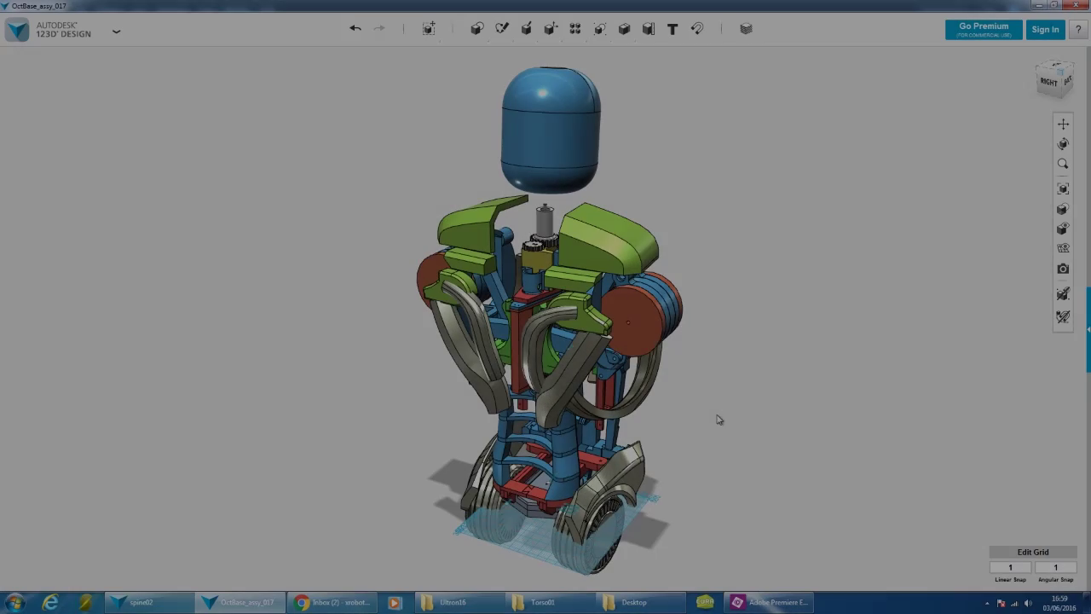
- Tilt the view down onto the back and select the red spine part
scroll(548, 313, up, 3)
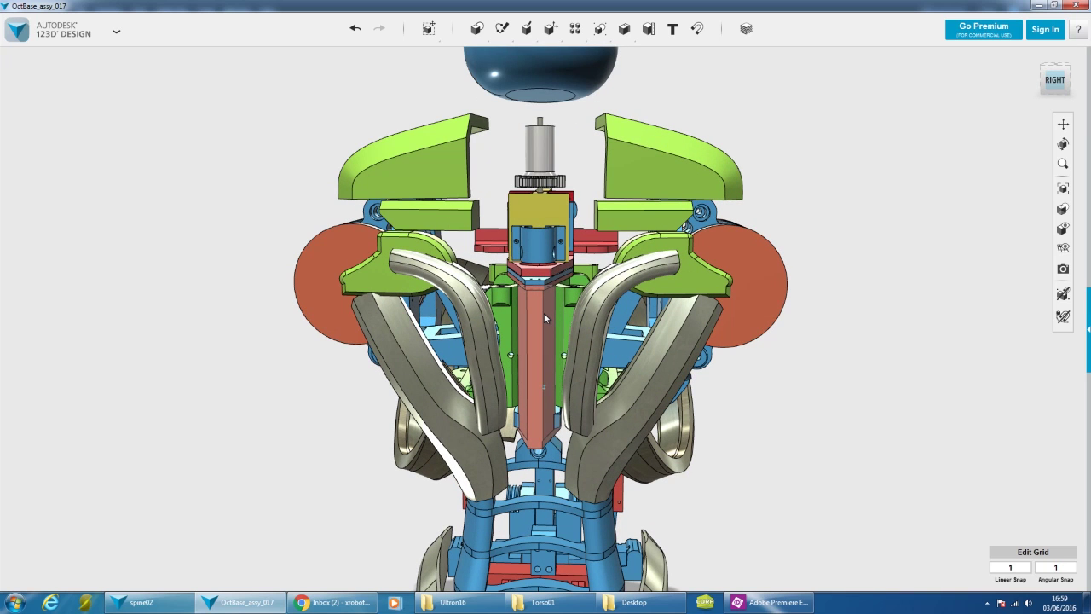
right_drag(818, 349, 822, 460)
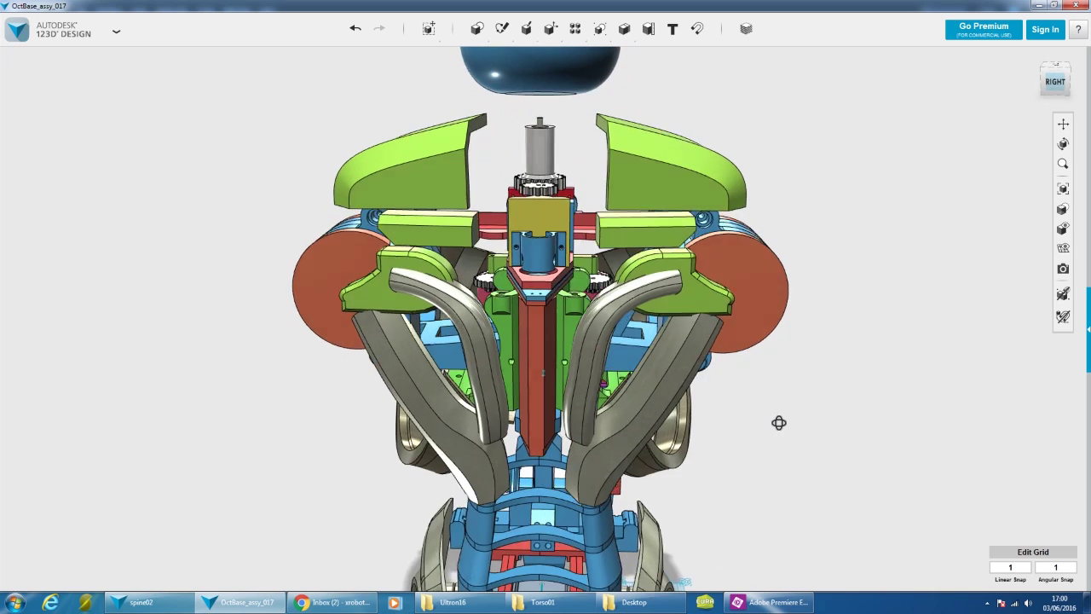
click(536, 371)
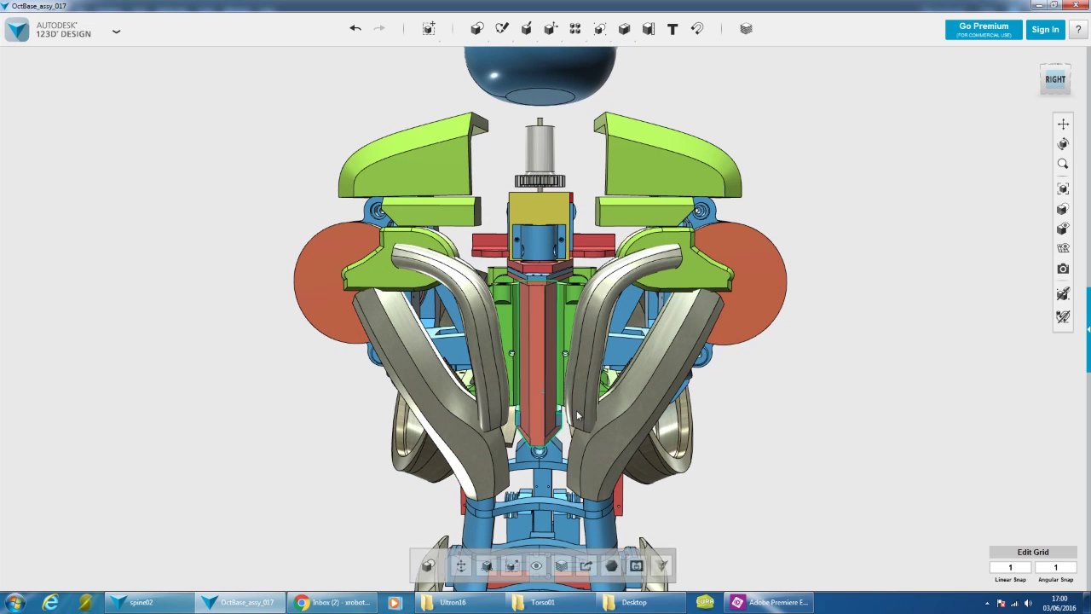
click(541, 369)
- Orbit around the torso to inspect the spine from front-right, above and back-right
right_drag(545, 371, 615, 341)
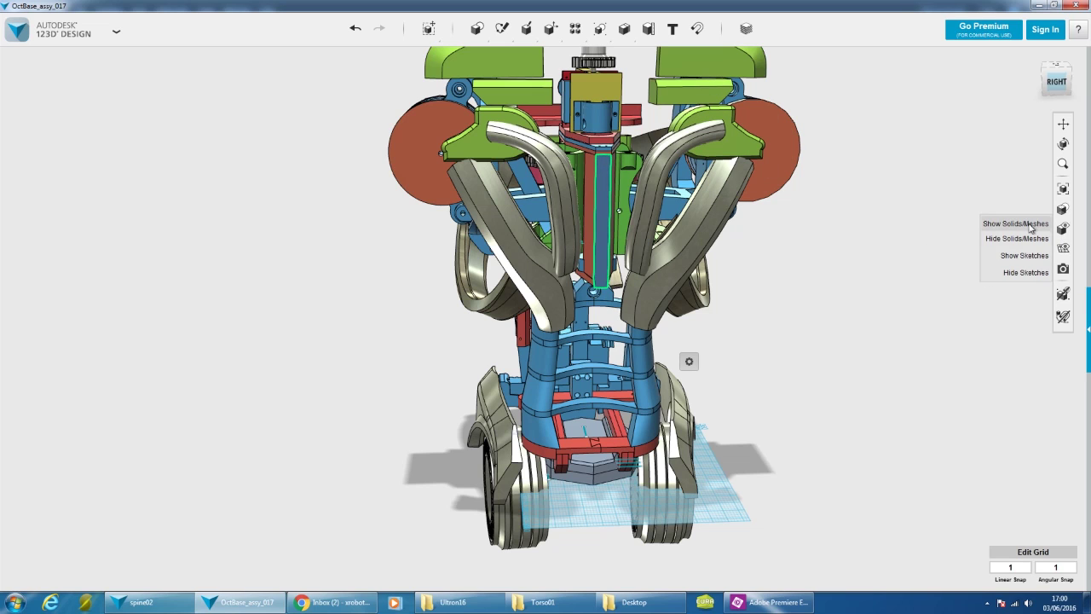
right_drag(879, 278, 815, 384)
mouse_move(431, 241)
right_down()
mouse_move(378, 207)
mouse_move(274, 177)
mouse_move(226, 309)
mouse_move(495, 340)
mouse_move(556, 381)
mouse_move(583, 360)
right_up()
scroll(243, 318, down, 5)
scroll(583, 360, up, 3)
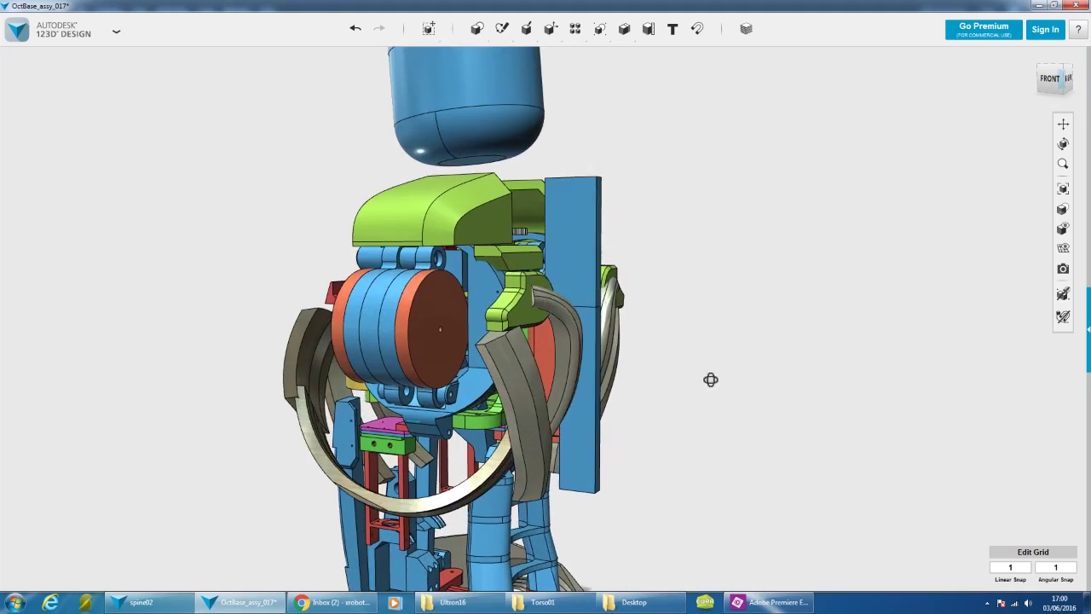
mouse_move(714, 386)
right_down()
mouse_move(708, 397)
mouse_move(904, 409)
mouse_move(795, 407)
mouse_move(814, 401)
mouse_move(796, 398)
mouse_move(810, 404)
right_up()
scroll(818, 397, down, 1)
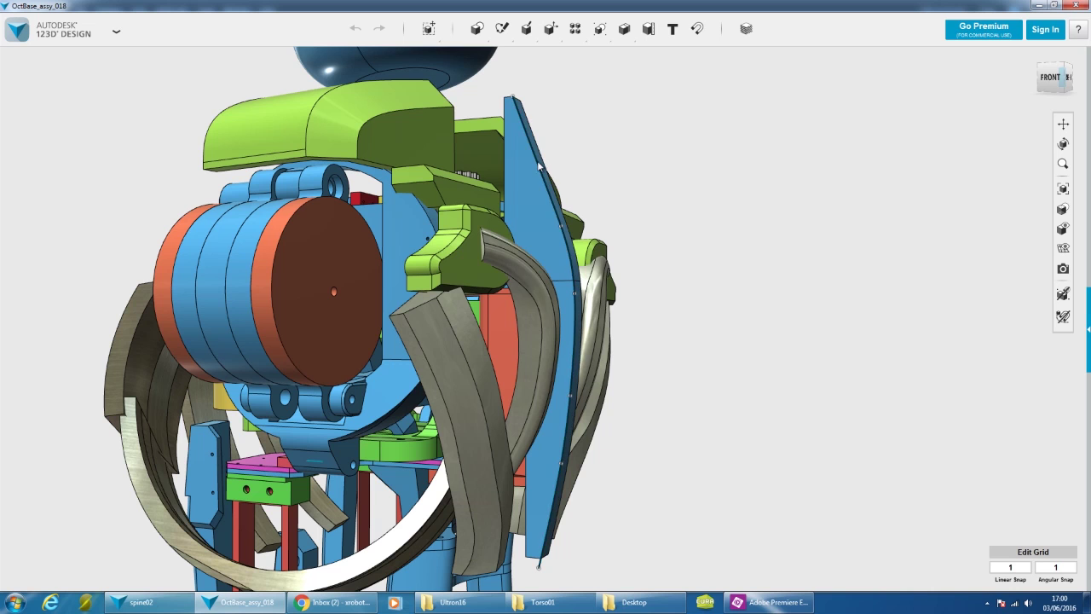
- Select the blue spine cover panel and view it from above front-right
click(572, 248)
scroll(725, 312, up, 3)
scroll(732, 300, down, 3)
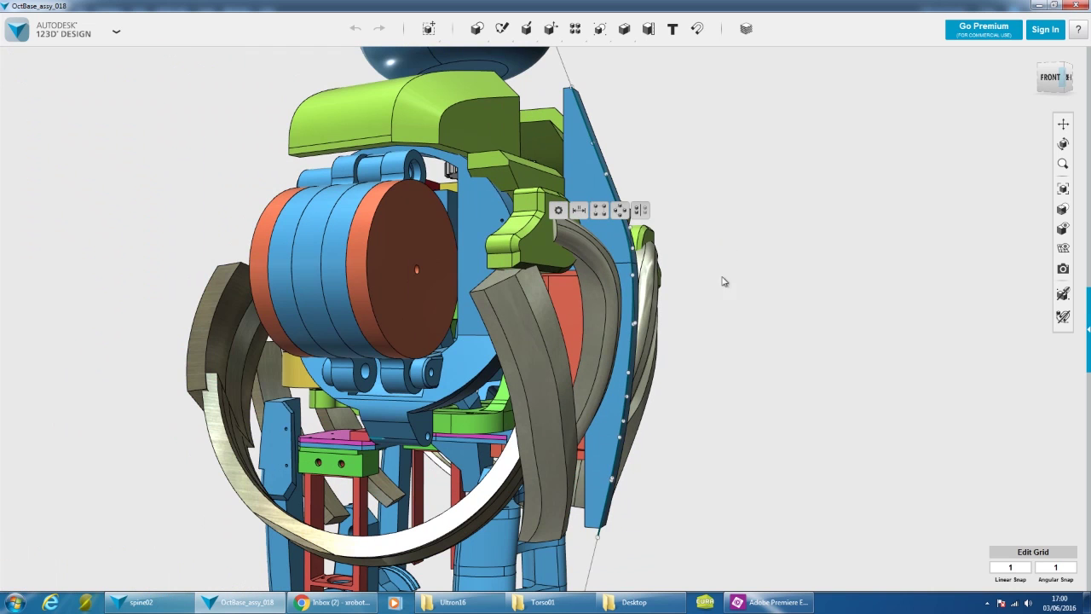
right_drag(731, 288, 716, 248)
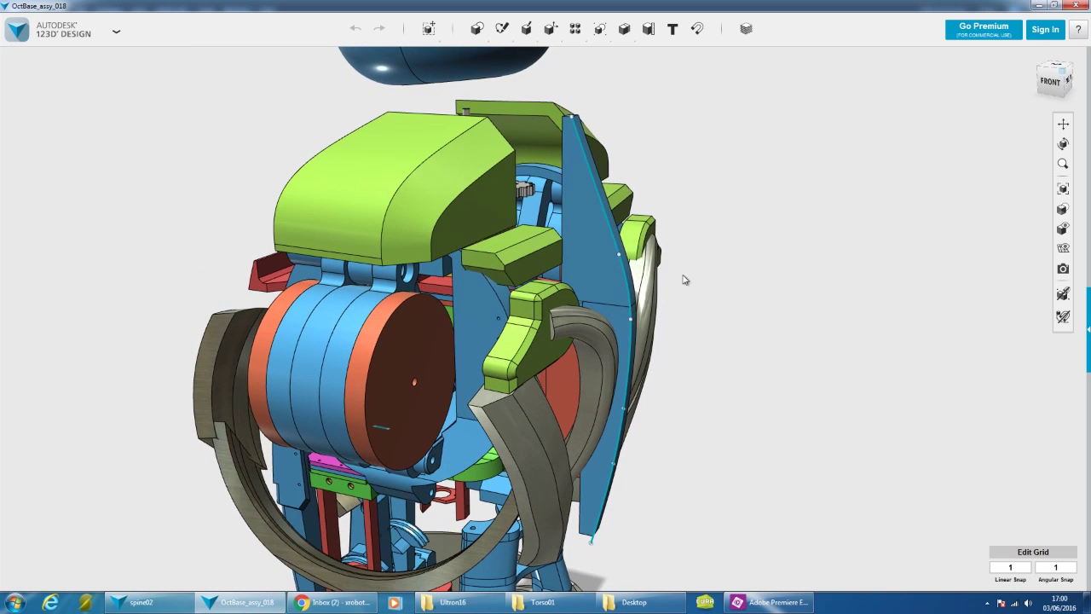
right_drag(616, 280, 667, 321)
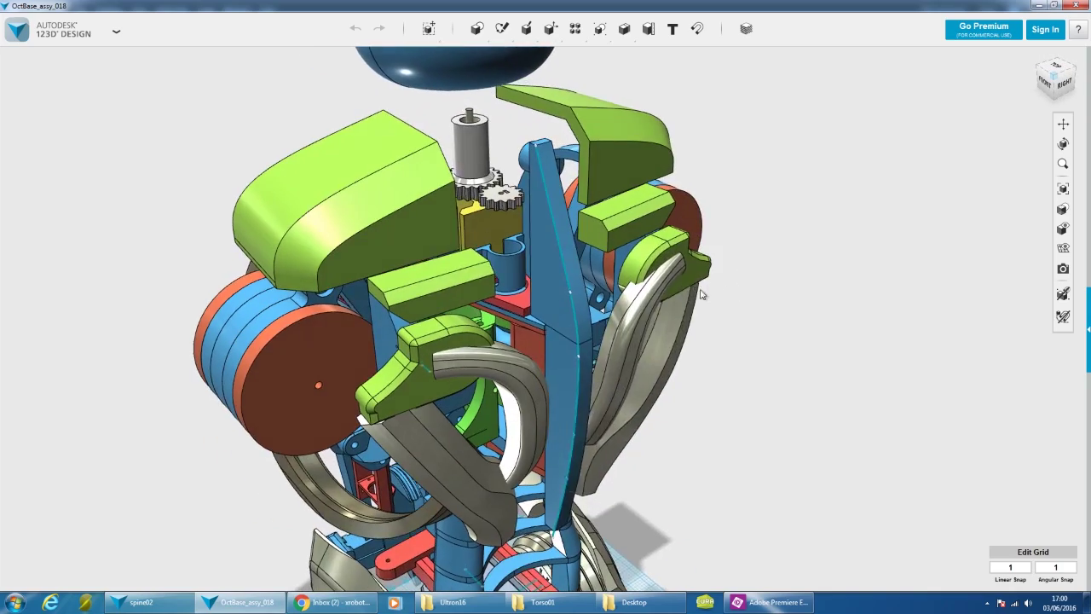
- Zoom and orbit to view the blue cover from the torso's side and back
scroll(535, 328, up, 4)
scroll(547, 350, up, 3)
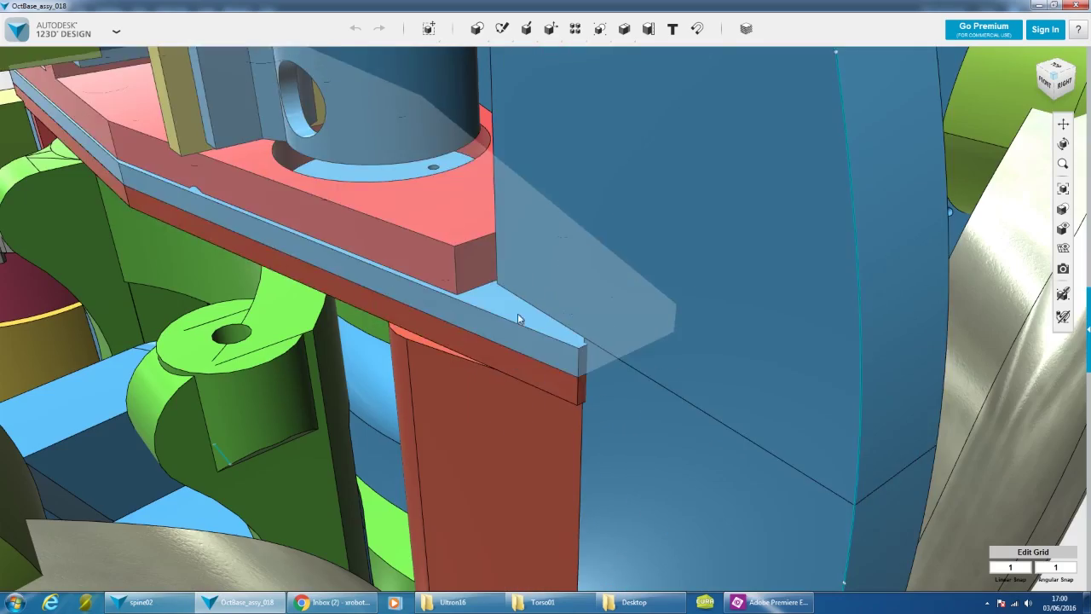
scroll(550, 333, down, 3)
scroll(550, 341, down, 2)
scroll(550, 341, down, 4)
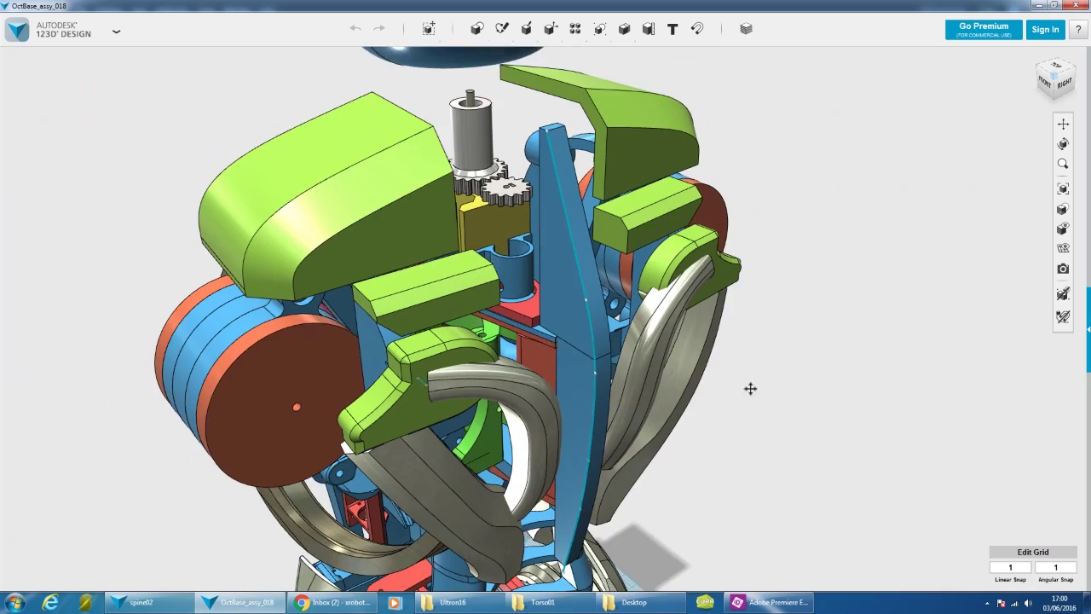
scroll(559, 259, up, 2)
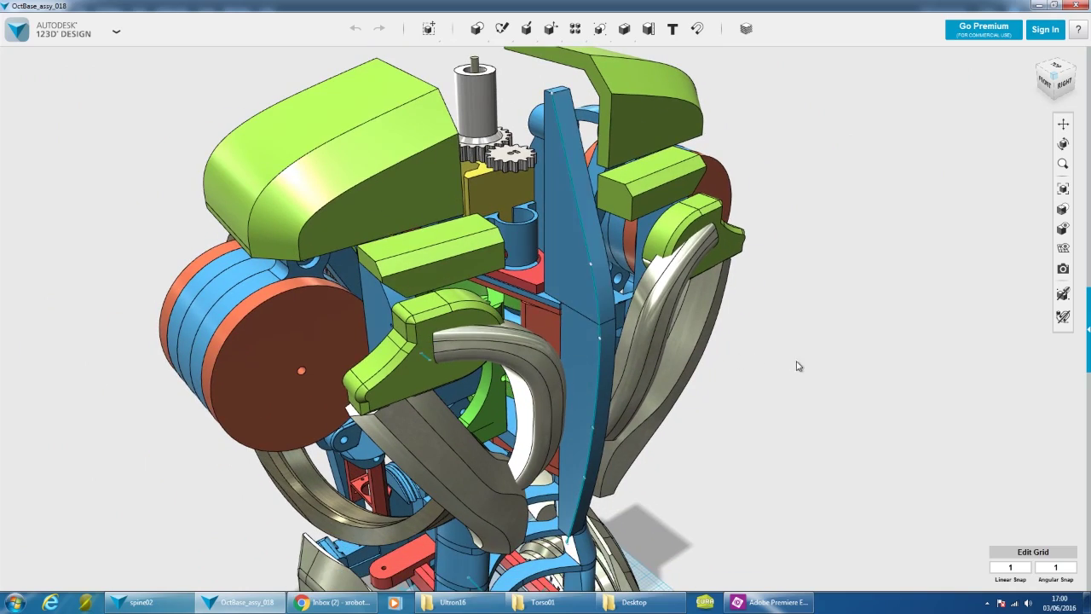
right_drag(725, 366, 775, 347)
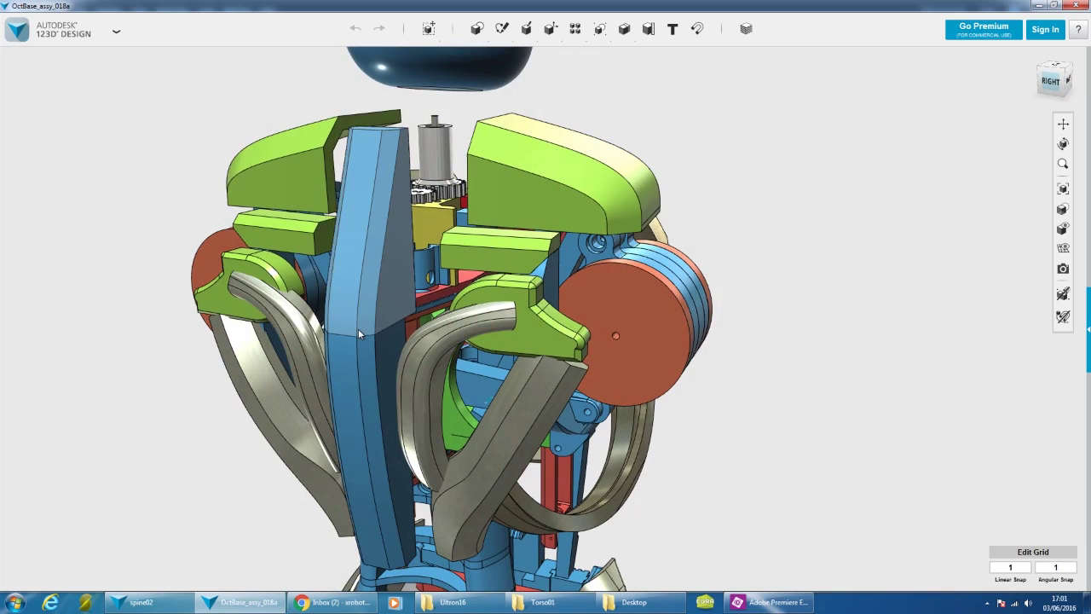
right_drag(369, 368, 409, 334)
- Select the upper spine cover body and chamfer its edges with distance 15
click(520, 239)
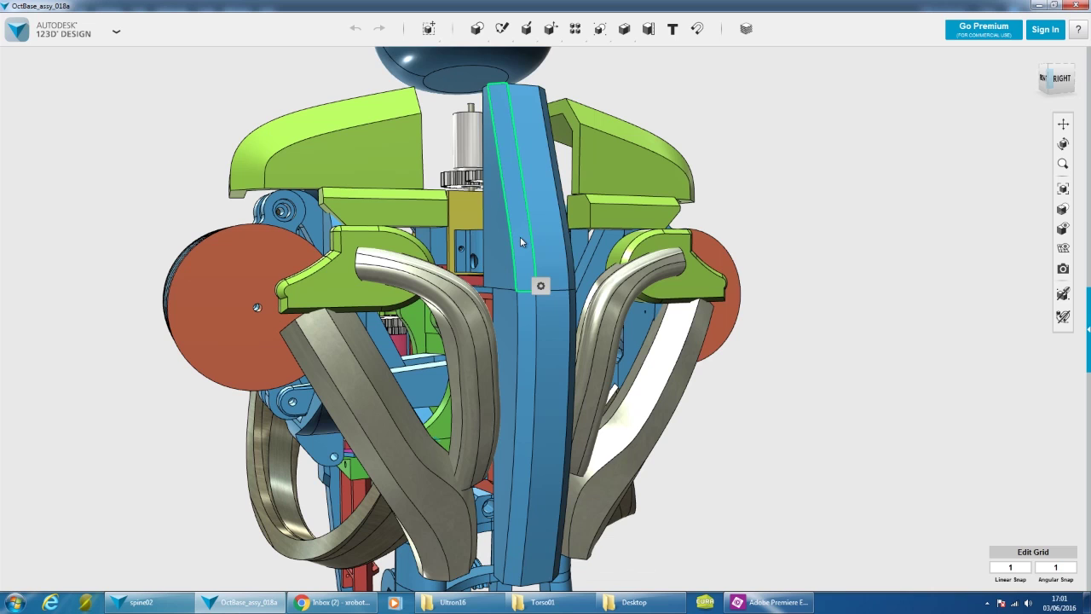
click(520, 236)
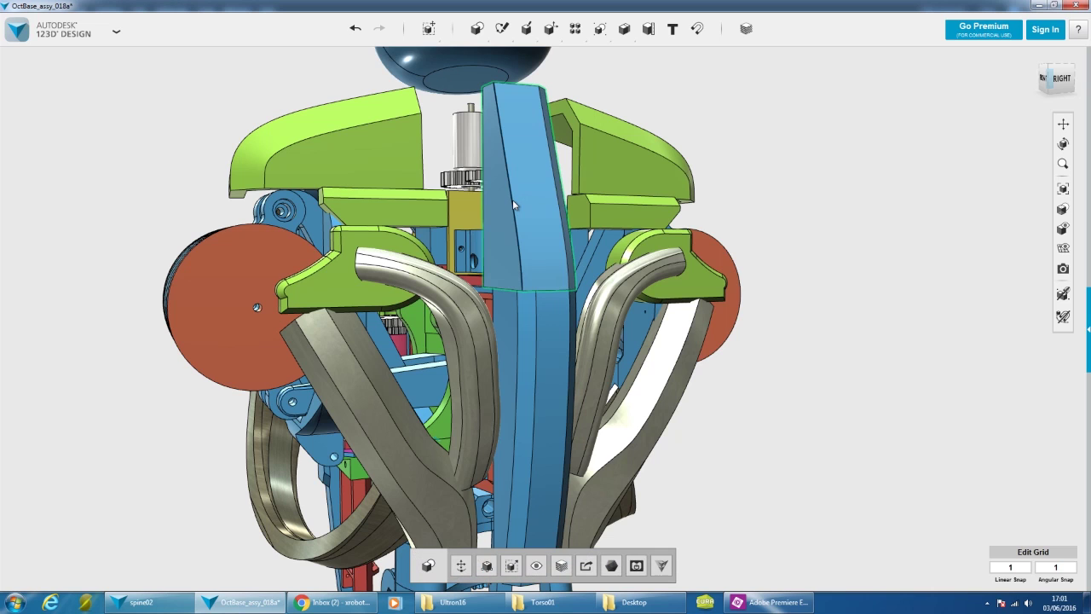
key(Escape)
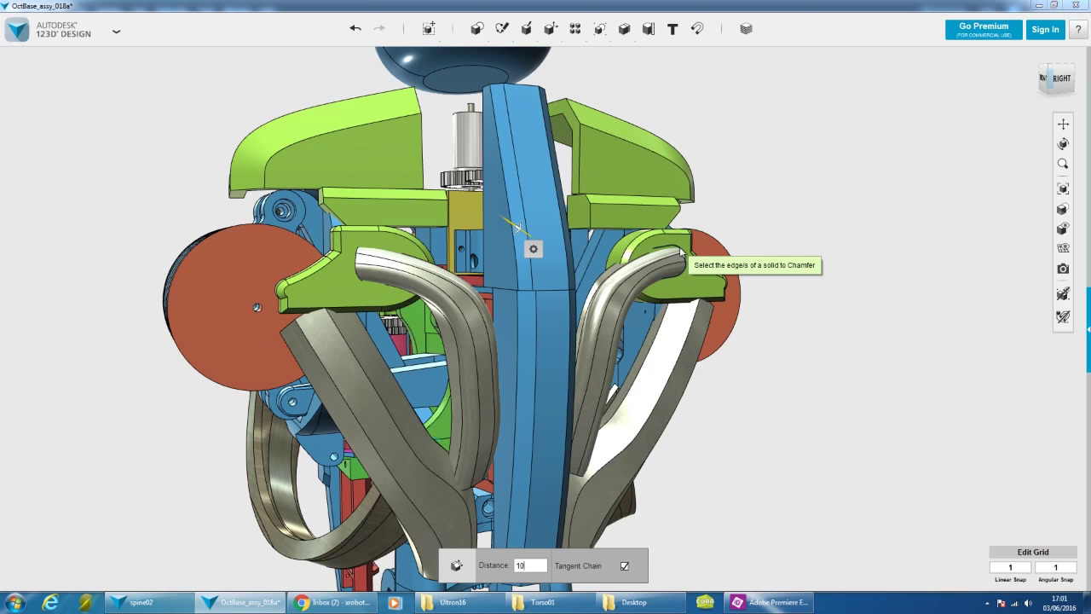
key(BackSpace)
text(2)
key(BackSpace)
text(3)
- Orbit and zoom to check the chamfer preview on the spine cover
mouse_move(770, 290)
right_down()
mouse_move(793, 304)
mouse_move(506, 338)
right_up()
scroll(506, 338, up, 5)
scroll(431, 394, up, 3)
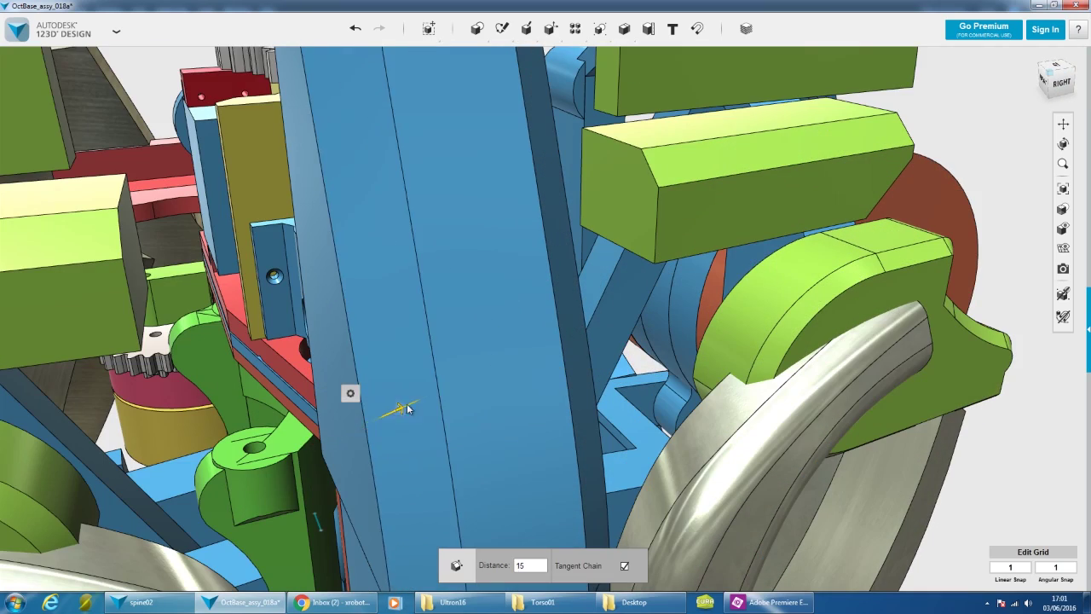
scroll(474, 391, down, 5)
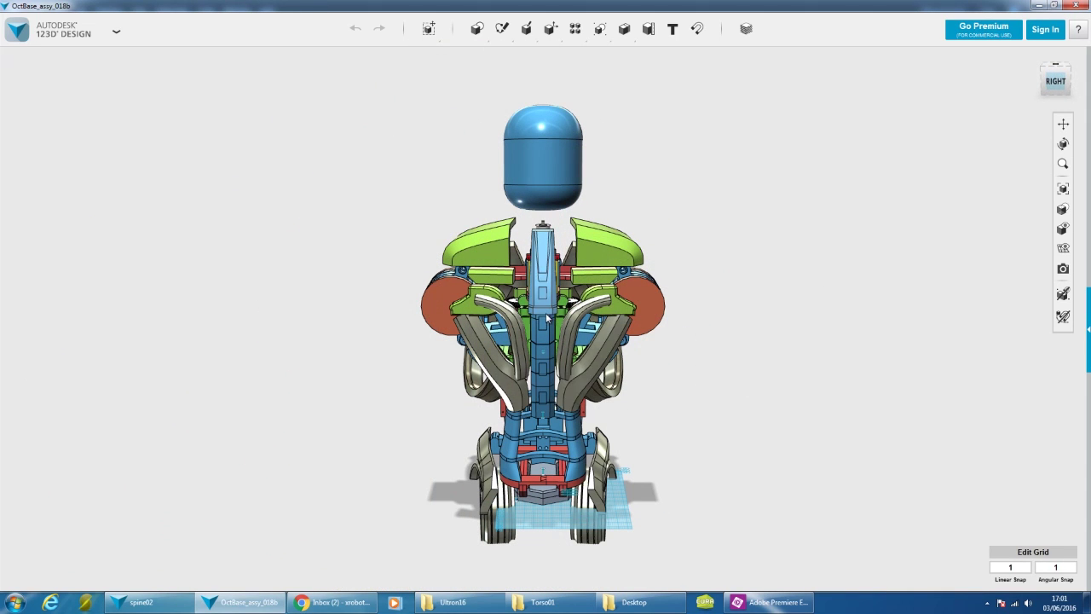
scroll(548, 318, up, 5)
scroll(569, 235, down, 3)
scroll(579, 245, up, 1)
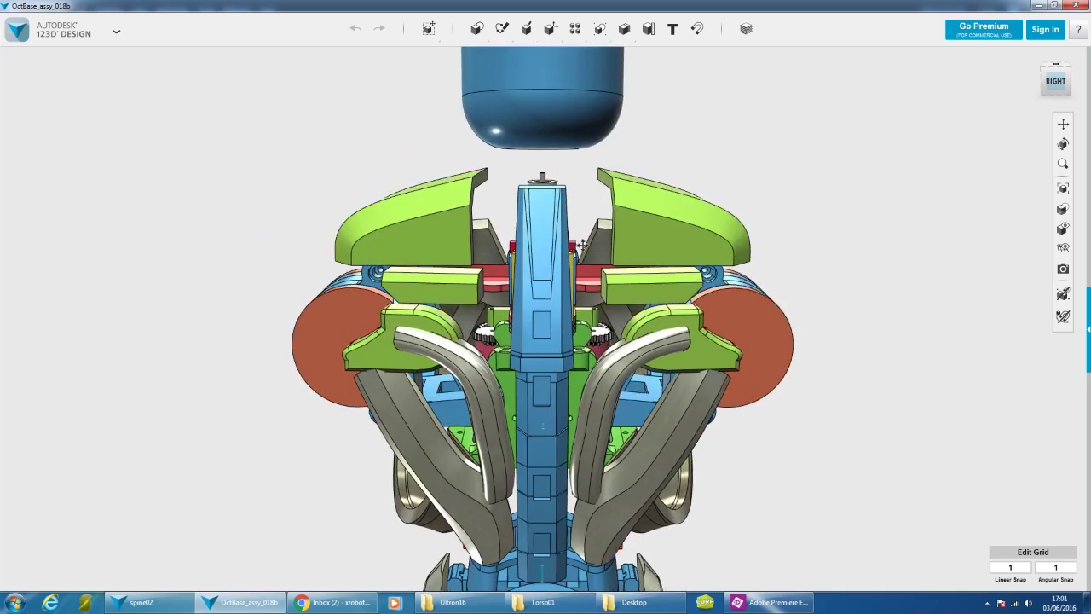
mouse_move(584, 249)
right_down()
mouse_move(599, 191)
mouse_move(568, 175)
mouse_move(609, 189)
mouse_move(645, 350)
right_up()
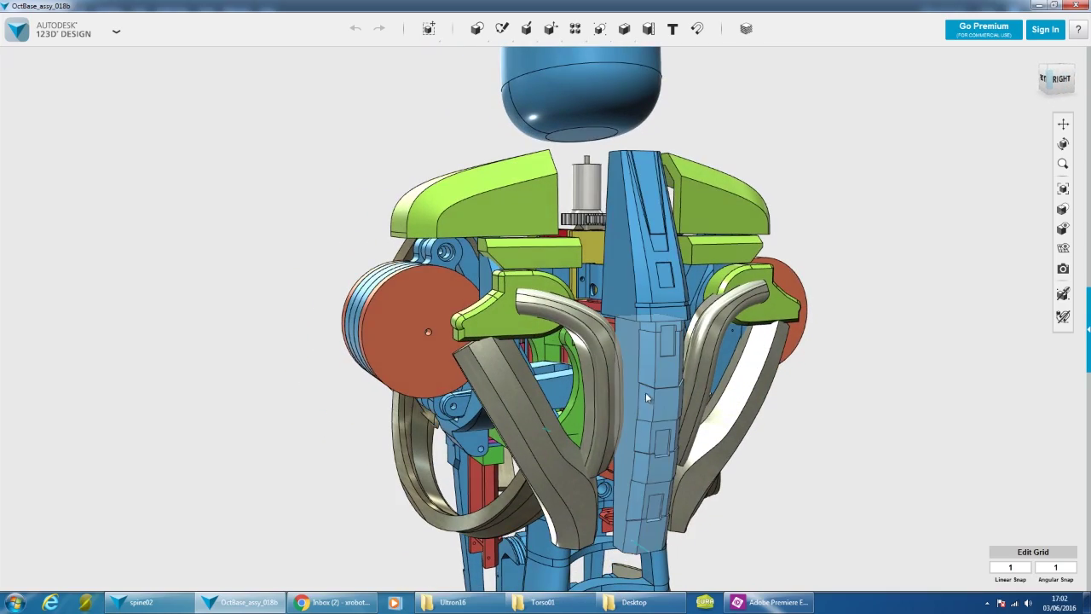
scroll(645, 429, up, 3)
mouse_move(662, 492)
right_down()
mouse_move(607, 339)
mouse_move(625, 243)
mouse_move(588, 238)
mouse_move(905, 484)
mouse_move(865, 487)
right_up()
scroll(555, 232, down, 3)
scroll(906, 484, up, 5)
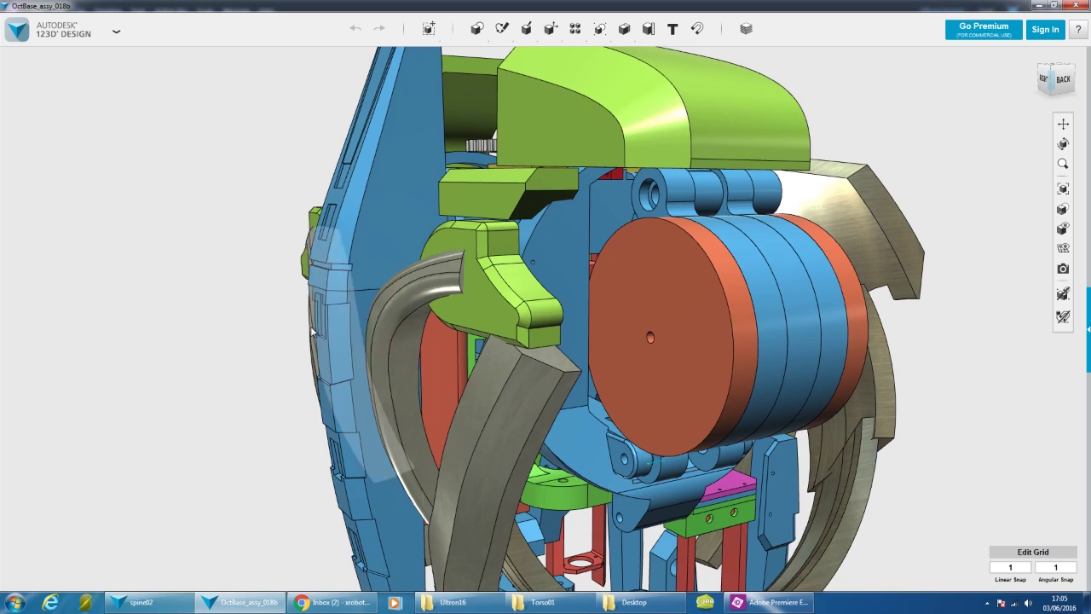
right_drag(360, 304, 517, 81)
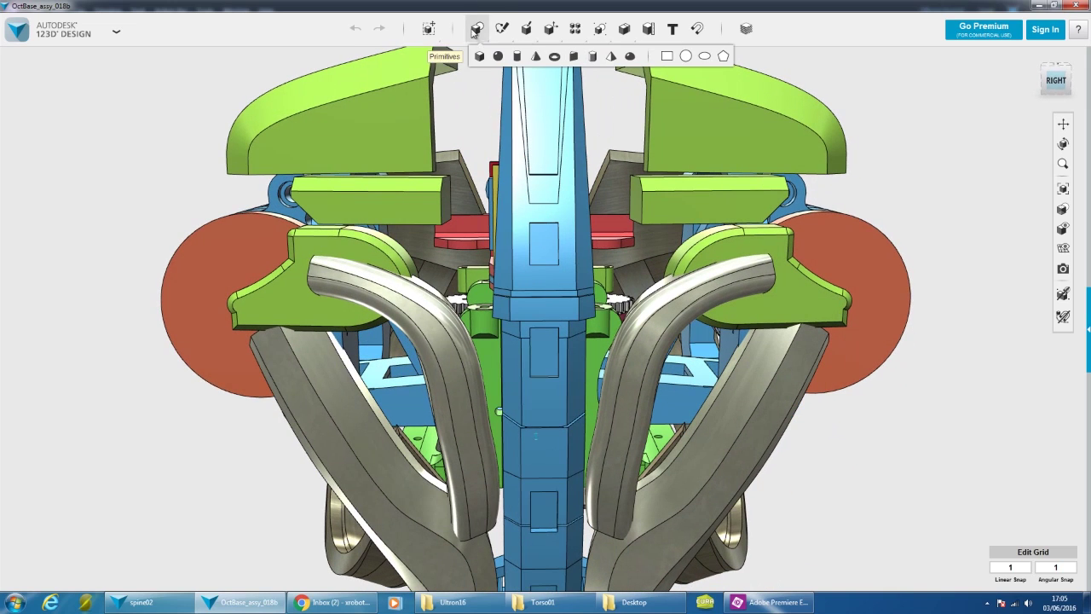
- Commit the box edit and sketch a straight line across the spine cover's square recess
click(544, 354)
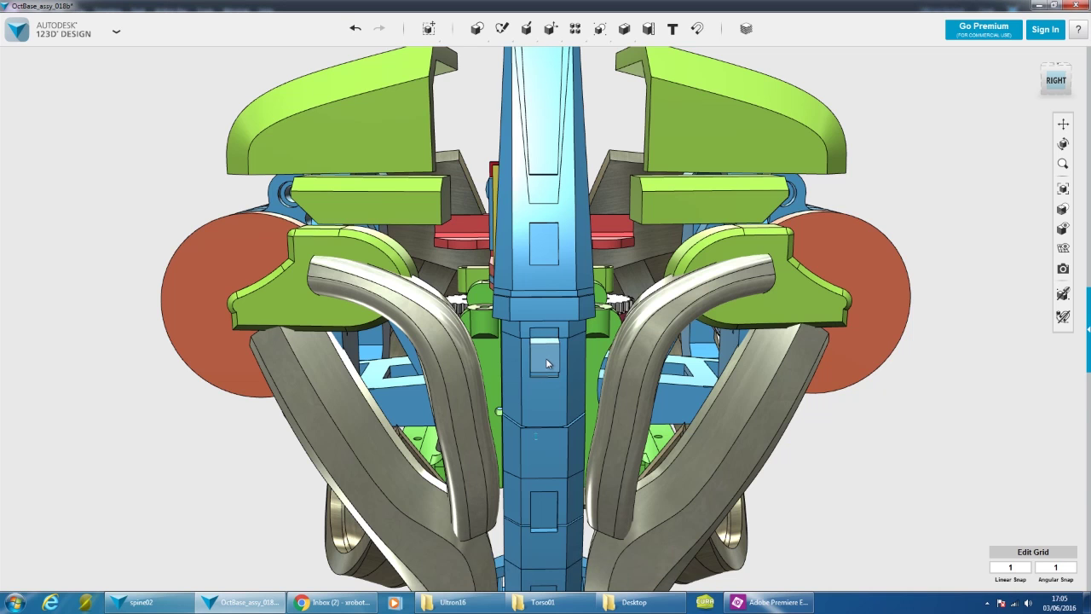
scroll(545, 354, up, 5)
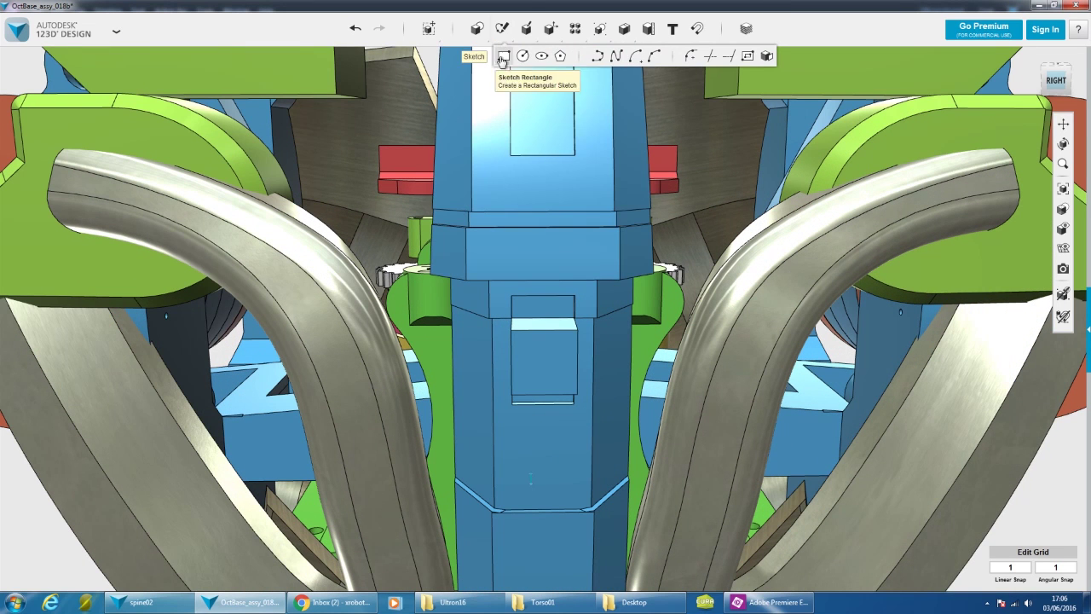
click(554, 357)
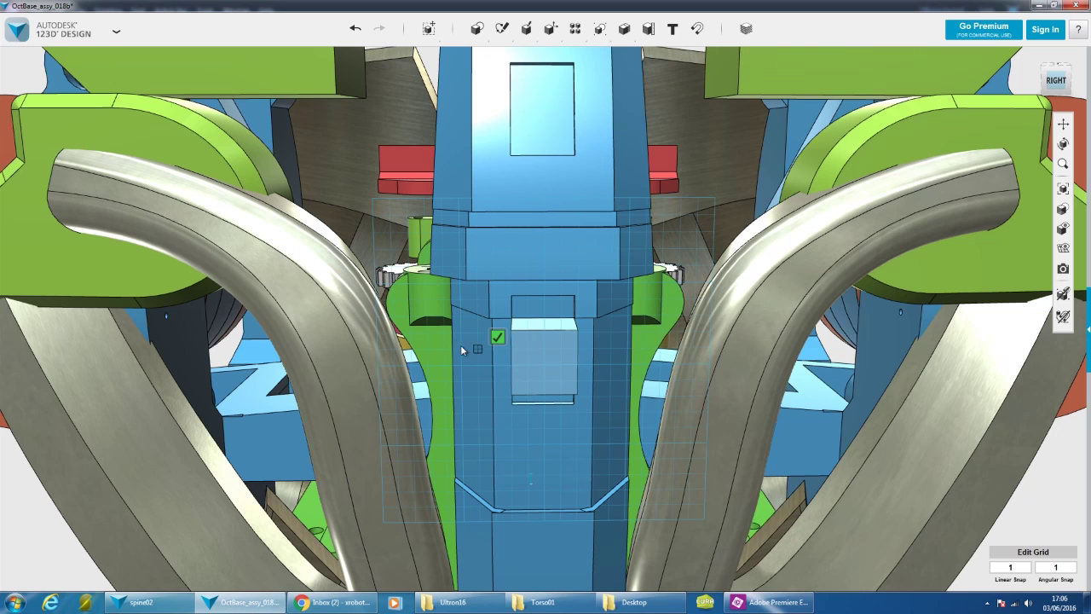
click(448, 349)
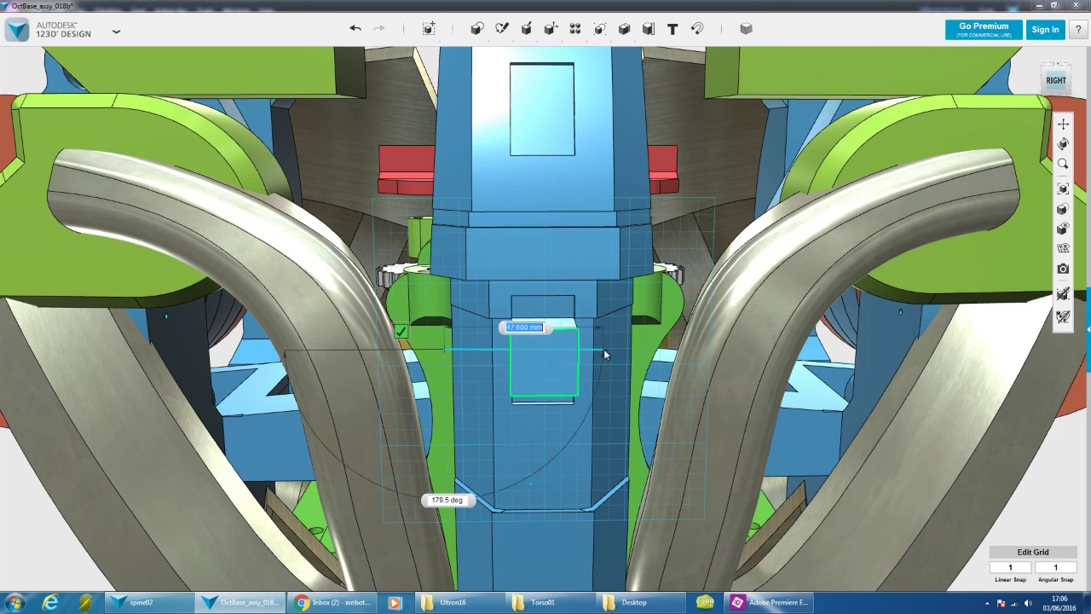
click(661, 352)
mouse_move(580, 371)
right_down()
mouse_move(553, 375)
mouse_move(537, 358)
right_up()
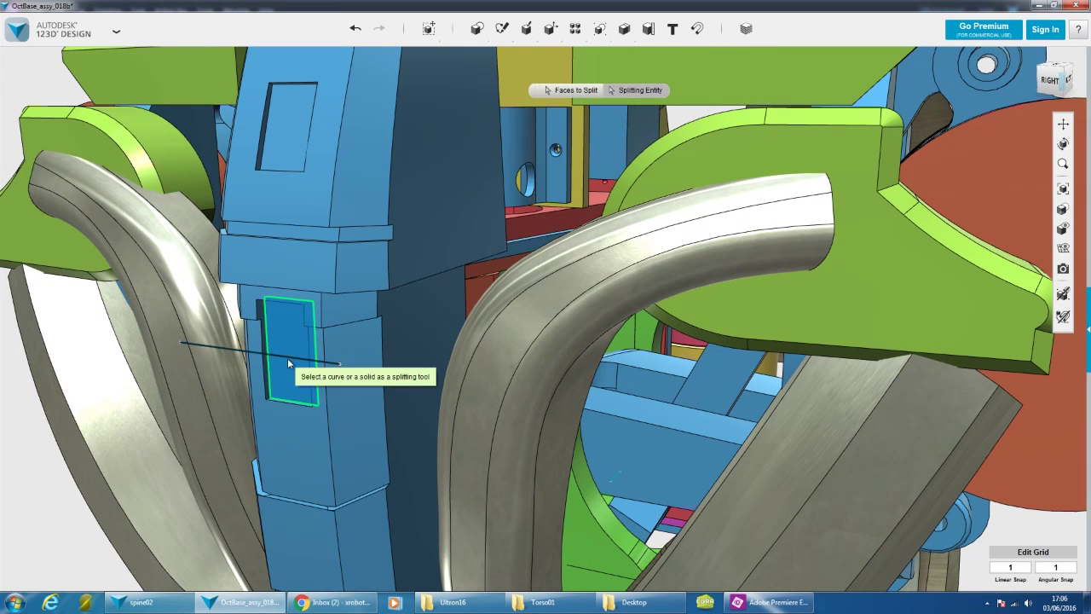
- Split the recess face using the sketch line as splitting entity
click(288, 356)
scroll(289, 356, up, 2)
scroll(302, 354, up, 2)
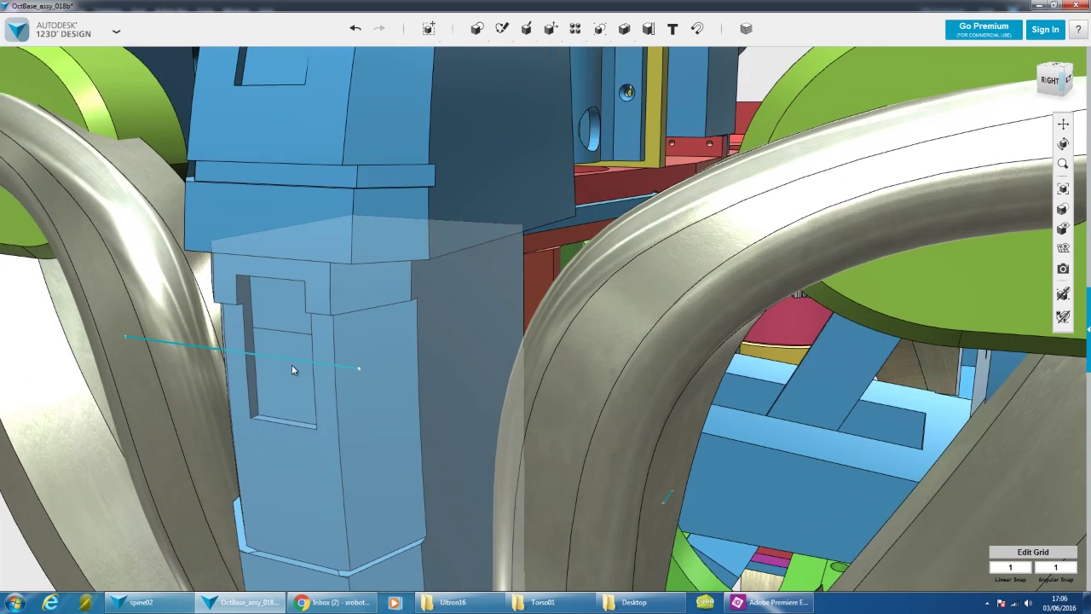
scroll(291, 364, up, 2)
middle_drag(284, 331, 330, 321)
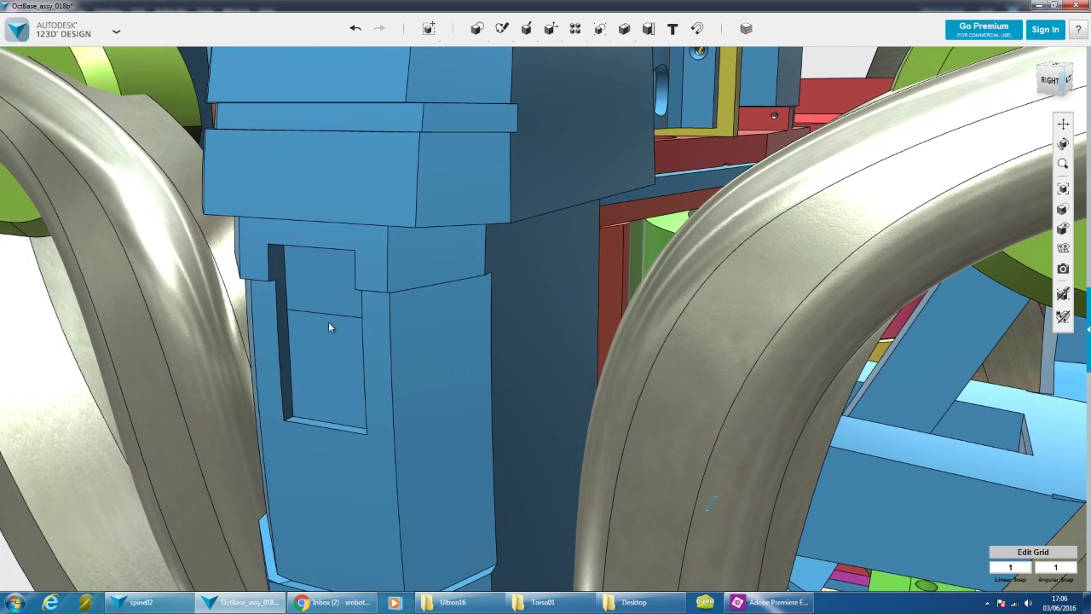
- Pick the upper split recess face to pull out 1 mm
click(299, 320)
click(326, 291)
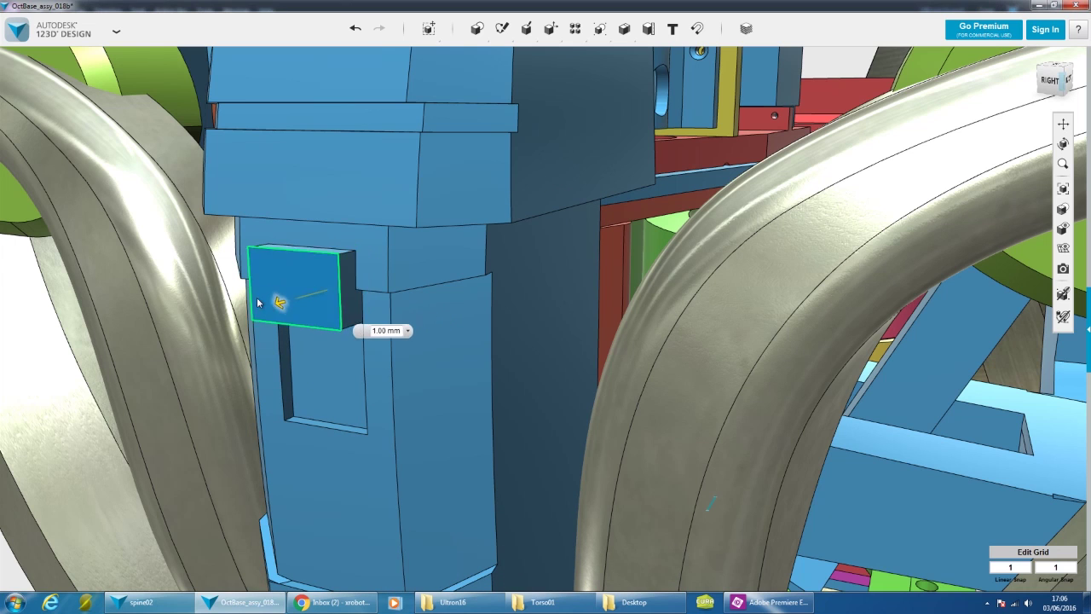
click(320, 283)
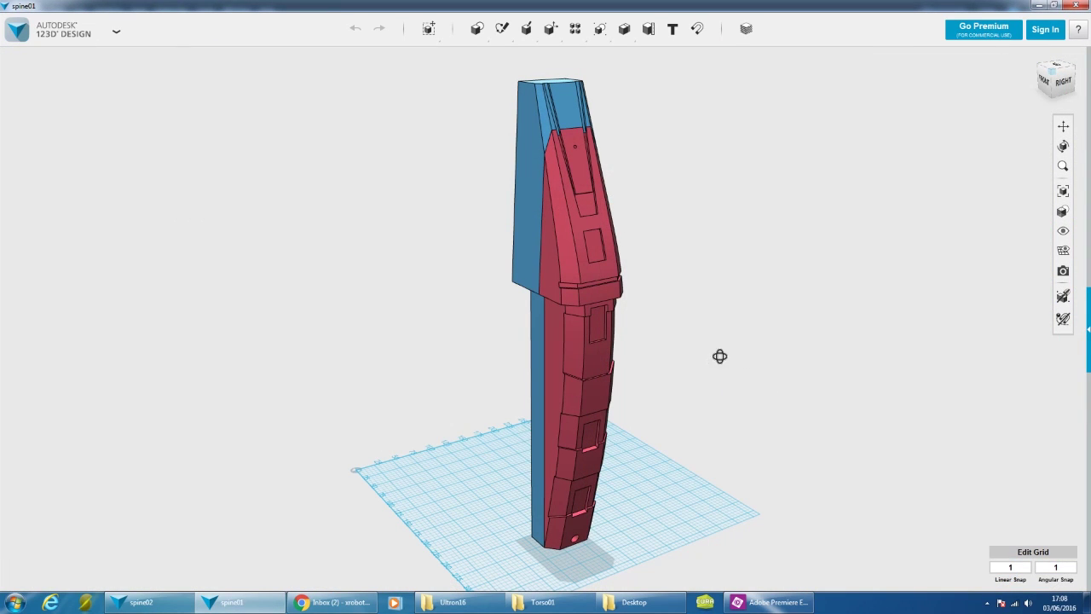
- Move the red spine cover 110 mm away from the blue spine core
mouse_move(719, 358)
right_down()
mouse_move(682, 355)
mouse_move(641, 331)
mouse_move(657, 344)
mouse_move(704, 259)
right_up()
click(600, 243)
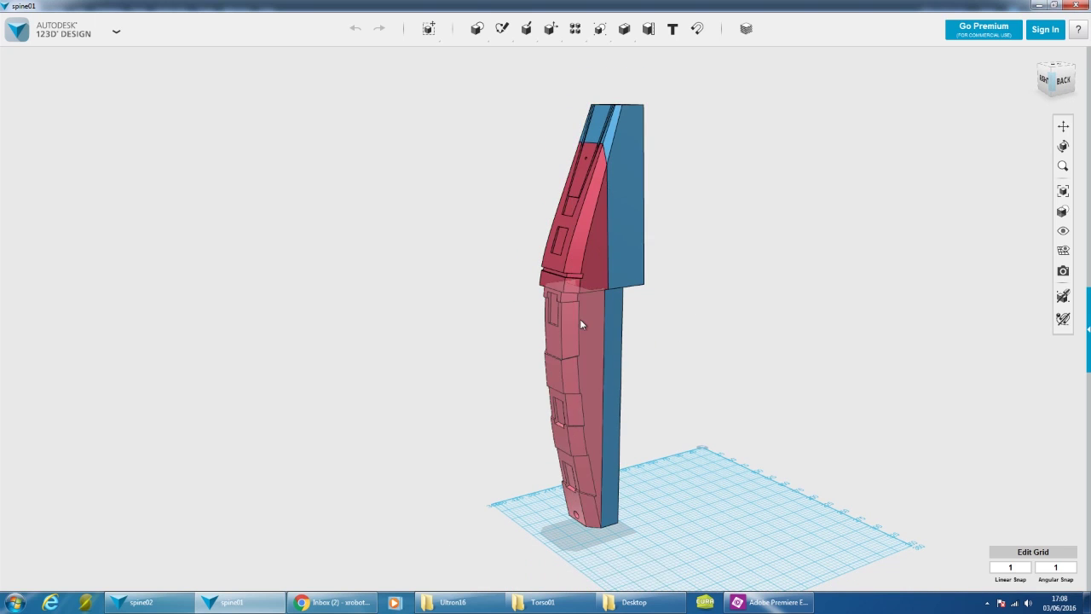
click(680, 354)
mouse_move(680, 354)
right_down()
mouse_move(677, 363)
mouse_move(660, 346)
mouse_move(629, 345)
mouse_move(742, 334)
right_up()
click(588, 281)
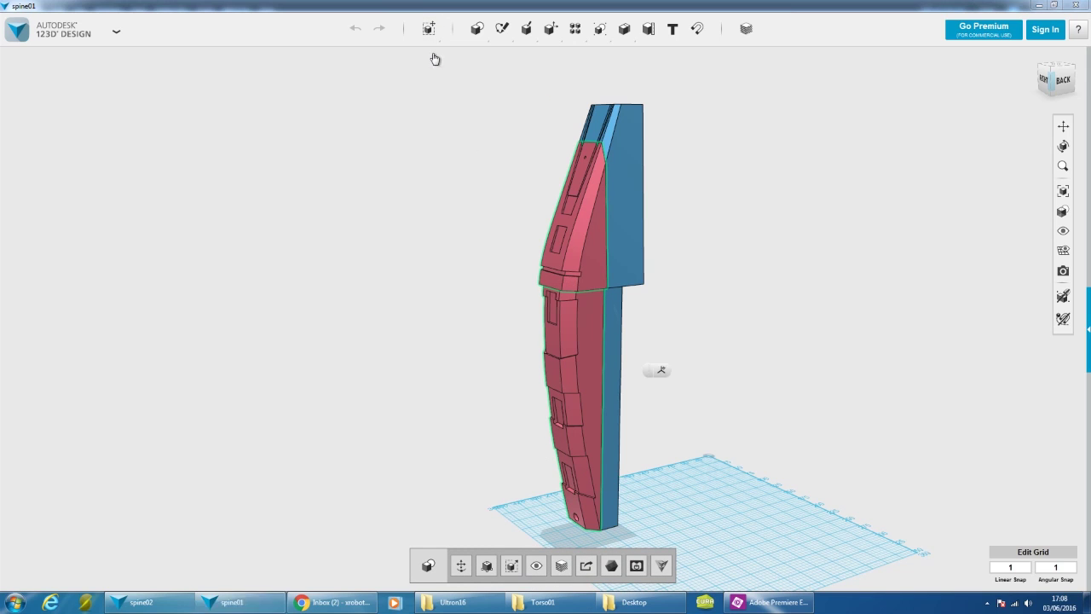
drag(485, 354, 449, 360)
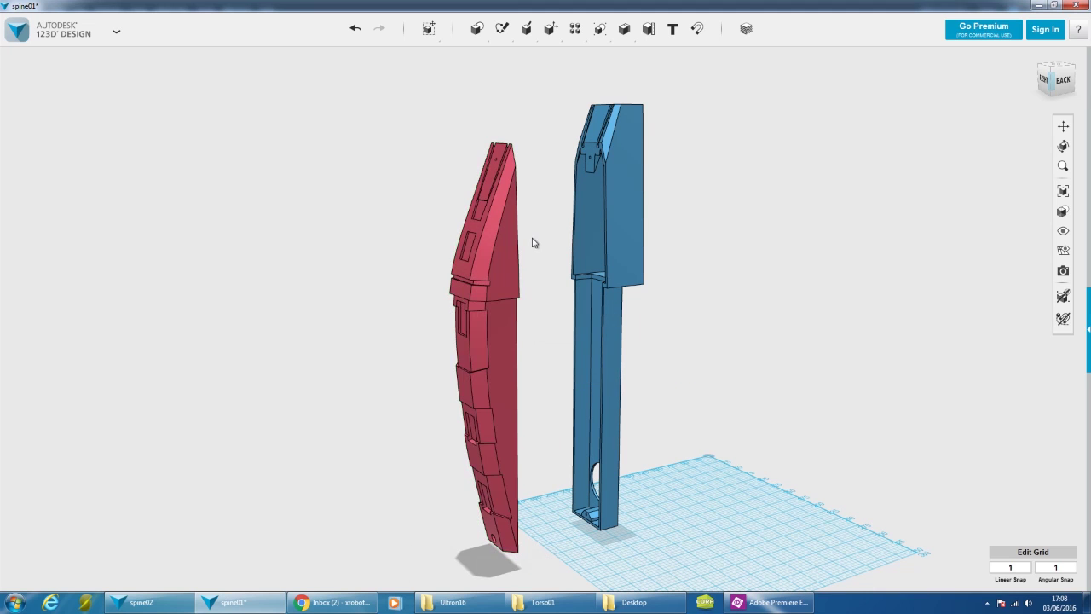
- Orbit and zoom until the red cover and blue core stand side by side
mouse_move(537, 243)
right_down()
mouse_move(494, 267)
mouse_move(568, 250)
right_up()
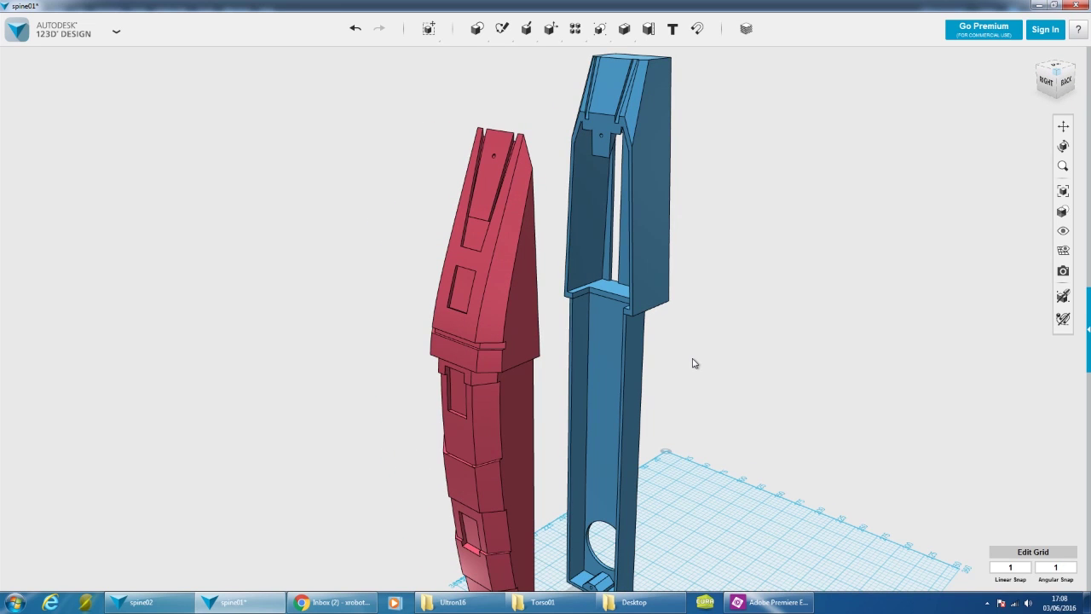
mouse_move(695, 307)
right_down()
mouse_move(687, 319)
mouse_move(696, 304)
mouse_move(690, 312)
mouse_move(709, 319)
mouse_move(579, 315)
mouse_move(628, 307)
mouse_move(689, 319)
mouse_move(667, 375)
mouse_move(537, 477)
right_up()
scroll(500, 445, up, 3)
scroll(432, 423, up, 3)
scroll(432, 425, down, 2)
scroll(423, 402, down, 3)
scroll(444, 394, down, 3)
mouse_move(444, 394)
right_down()
mouse_move(460, 347)
mouse_move(612, 318)
mouse_move(579, 329)
right_up()
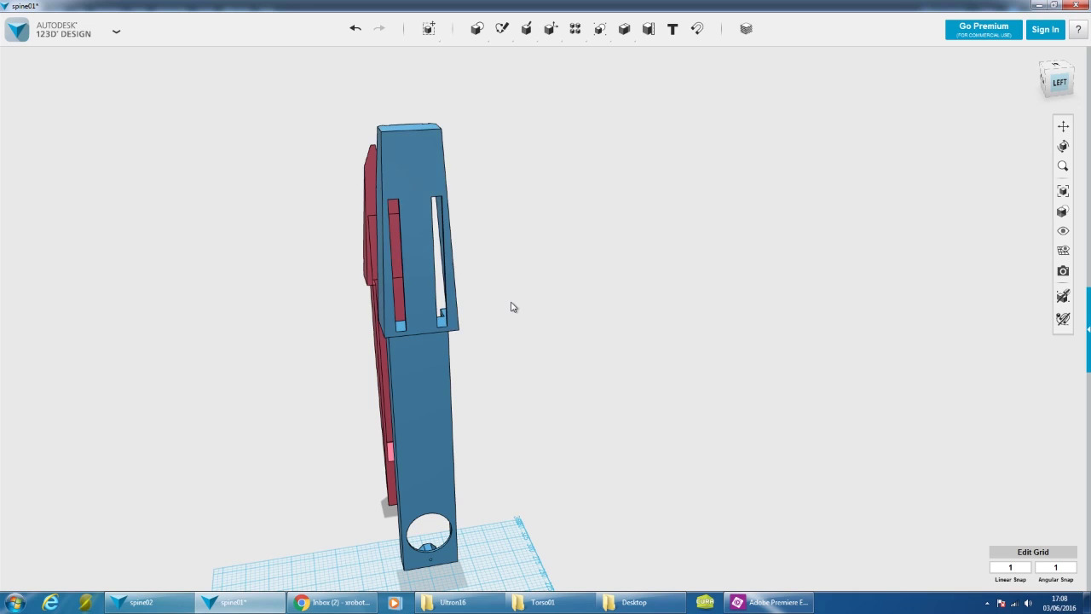
mouse_move(526, 308)
right_down()
mouse_move(572, 282)
mouse_move(707, 263)
mouse_move(792, 383)
mouse_move(704, 439)
right_up()
right_drag(771, 348, 736, 423)
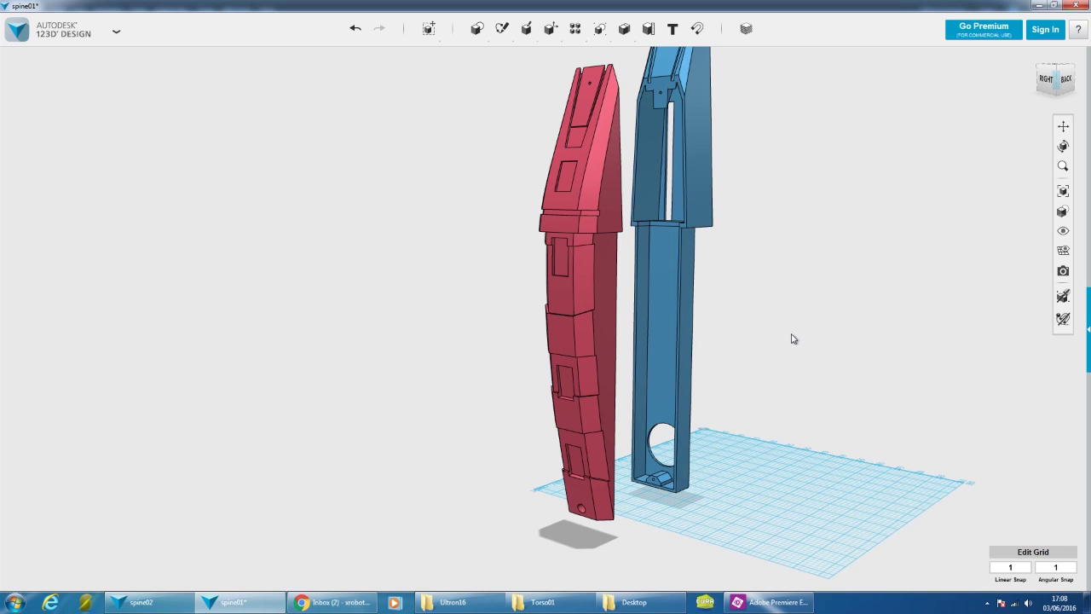
middle_drag(791, 334, 770, 358)
mouse_move(791, 323)
right_down()
mouse_move(697, 323)
mouse_move(735, 353)
mouse_move(788, 340)
right_up()
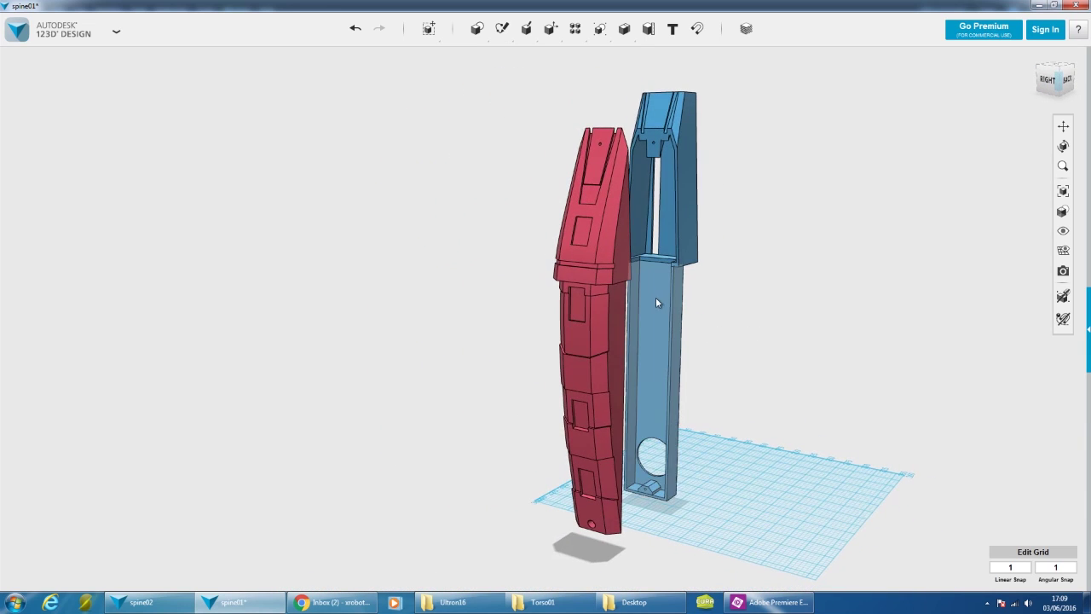
- Orbit round from the back to inspect the hollow interior of both parts
scroll(656, 299, up, 3)
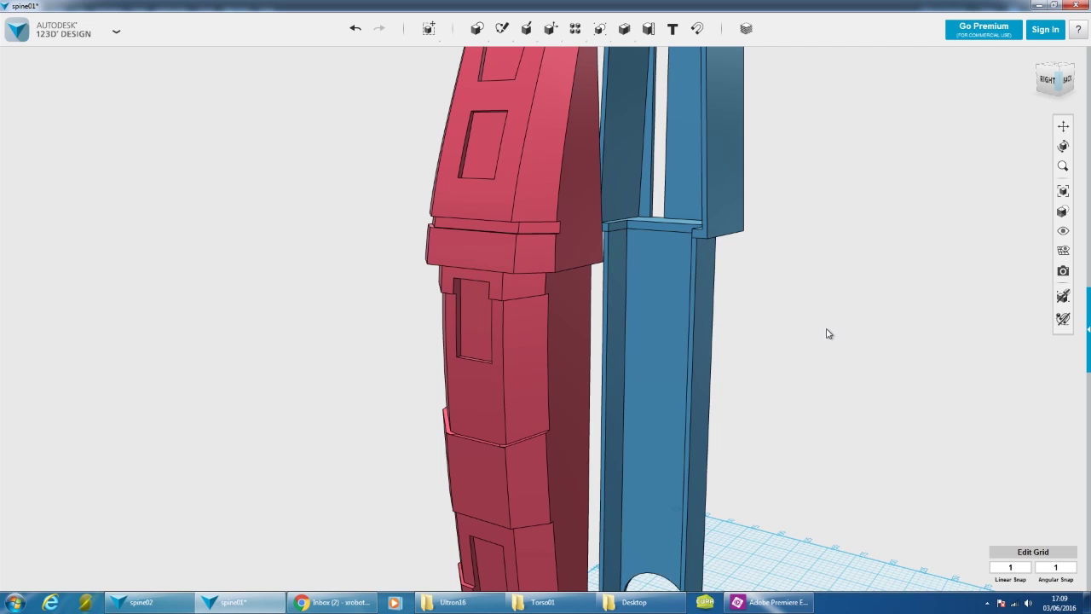
scroll(828, 332, down, 3)
mouse_move(838, 344)
right_down()
mouse_move(828, 360)
mouse_move(770, 344)
mouse_move(781, 304)
mouse_move(748, 326)
right_up()
scroll(650, 275, up, 3)
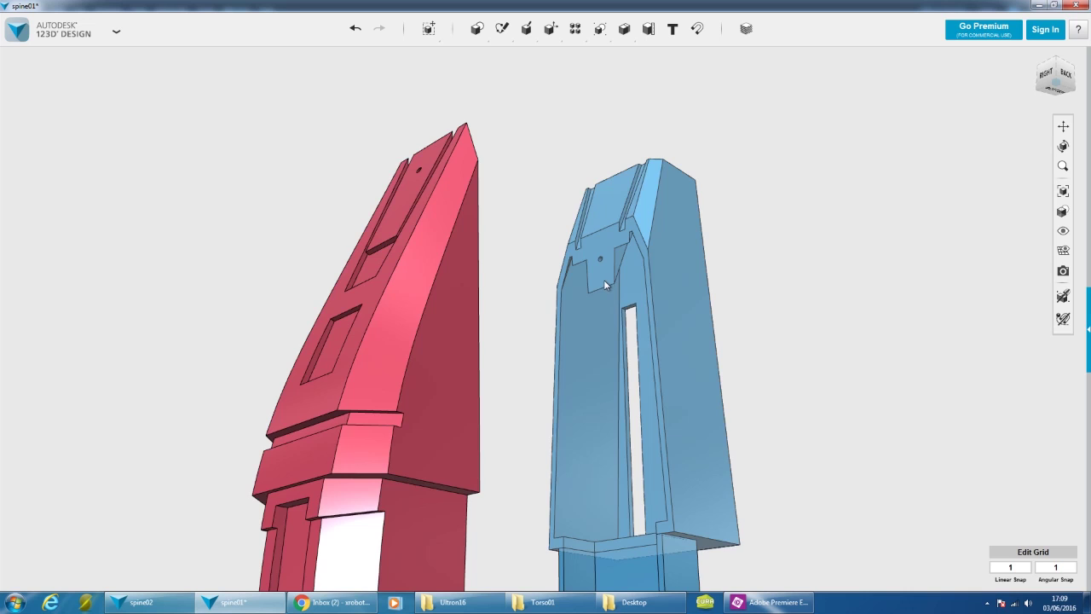
scroll(620, 270, down, 3)
scroll(711, 323, down, 2)
mouse_move(720, 267)
right_down()
mouse_move(711, 282)
mouse_move(725, 310)
mouse_move(716, 297)
mouse_move(640, 299)
mouse_move(679, 287)
mouse_move(741, 293)
mouse_move(656, 238)
right_up()
scroll(616, 215, up, 3)
scroll(612, 215, down, 3)
scroll(609, 217, down, 2)
scroll(595, 430, up, 3)
scroll(595, 431, up, 2)
scroll(595, 428, down, 4)
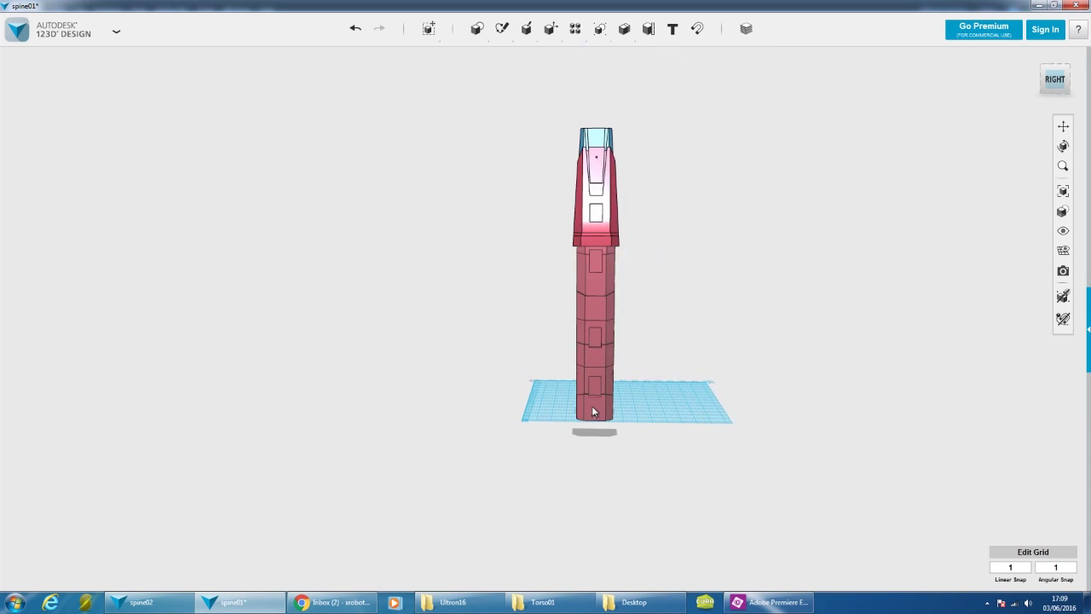
mouse_move(592, 406)
right_down()
mouse_move(697, 319)
mouse_move(579, 333)
mouse_move(548, 297)
mouse_move(599, 334)
right_up()
scroll(658, 343, up, 3)
- Switch to spine02 and view its six laid-out spine pieces from an angled top view
key(alt+Tab)
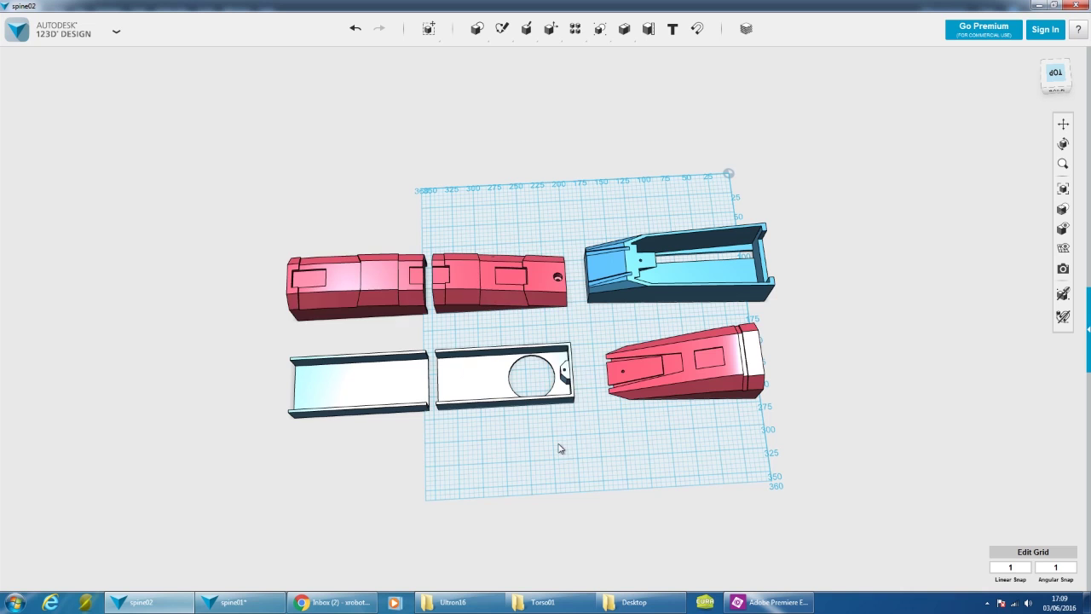
mouse_move(559, 448)
right_down()
mouse_move(613, 449)
mouse_move(543, 458)
mouse_move(419, 383)
mouse_move(531, 390)
mouse_move(518, 372)
right_up()
scroll(518, 284, up, 3)
scroll(517, 283, down, 3)
mouse_move(516, 289)
right_down()
mouse_move(653, 370)
mouse_move(664, 359)
mouse_move(748, 366)
mouse_move(737, 373)
right_up()
scroll(646, 395, up, 3)
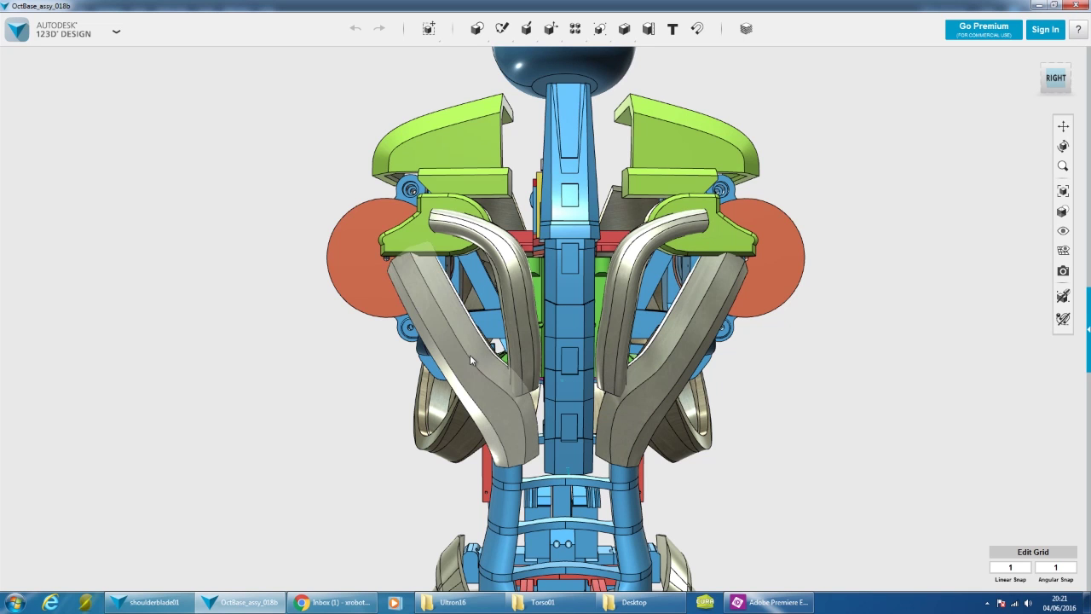
click(470, 354)
scroll(477, 340, up, 2)
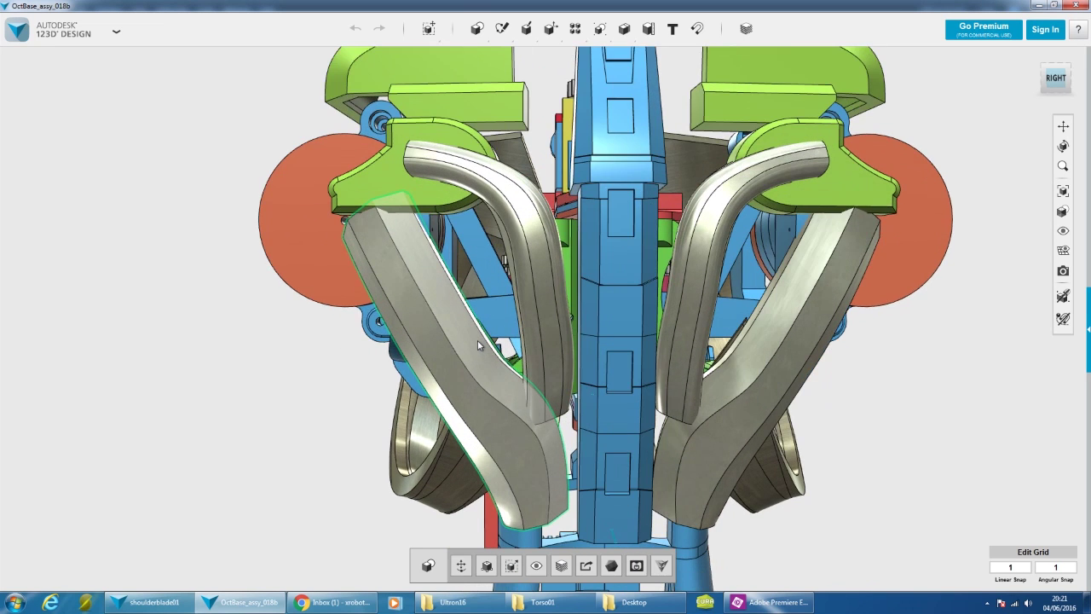
scroll(478, 340, down, 2)
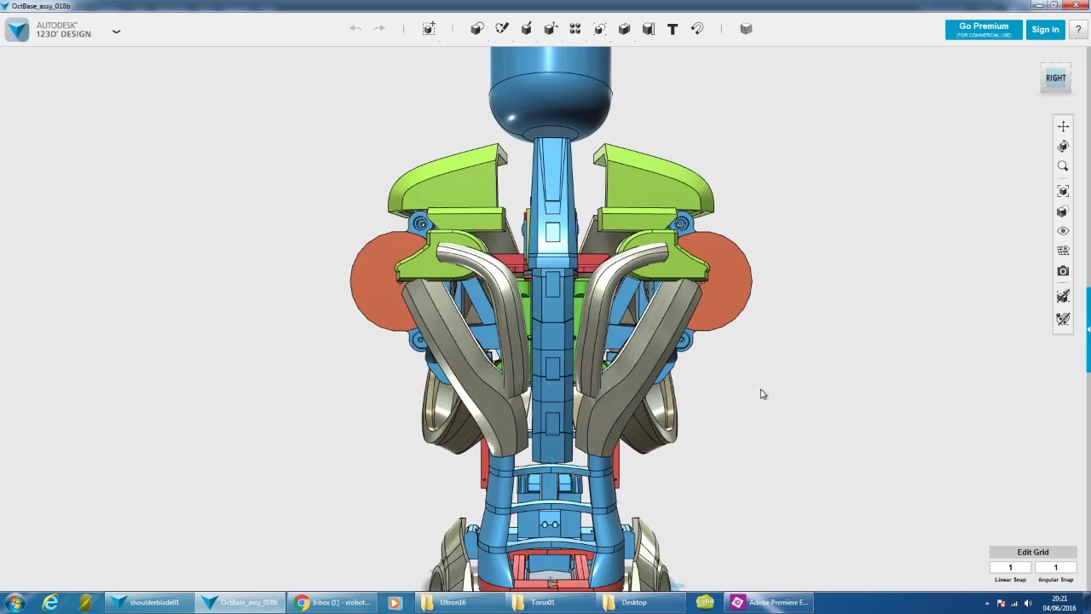
mouse_move(756, 392)
right_down()
mouse_move(638, 409)
mouse_move(667, 392)
right_up()
scroll(406, 250, up, 2)
scroll(405, 250, up, 2)
scroll(406, 249, up, 3)
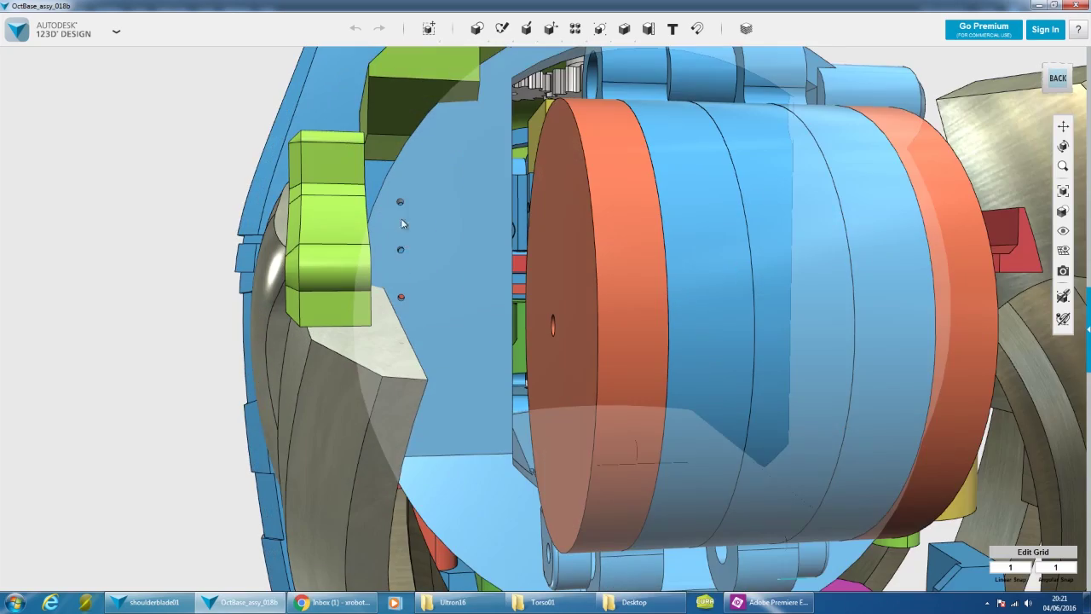
mouse_move(453, 333)
right_down()
mouse_move(475, 327)
mouse_move(504, 289)
mouse_move(453, 254)
mouse_move(519, 275)
mouse_move(463, 273)
mouse_move(542, 306)
right_up()
scroll(476, 327, down, 5)
scroll(454, 255, up, 4)
scroll(871, 258, down, 3)
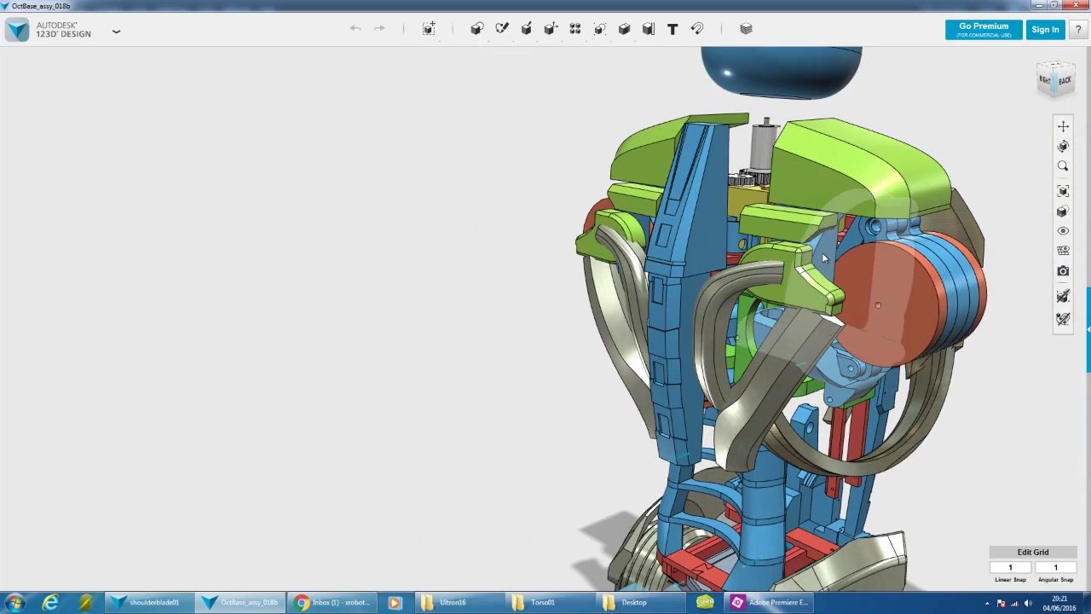
mouse_move(453, 288)
right_down()
mouse_move(367, 260)
mouse_move(451, 270)
mouse_move(385, 364)
mouse_move(393, 340)
mouse_move(397, 353)
right_up()
- Switch to shoulderblade01 and turn the parts to show their hollowed inner faces, ending side-on
mouse_move(430, 401)
right_down()
mouse_move(392, 461)
mouse_move(384, 430)
mouse_move(526, 384)
right_up()
key(alt+Tab)
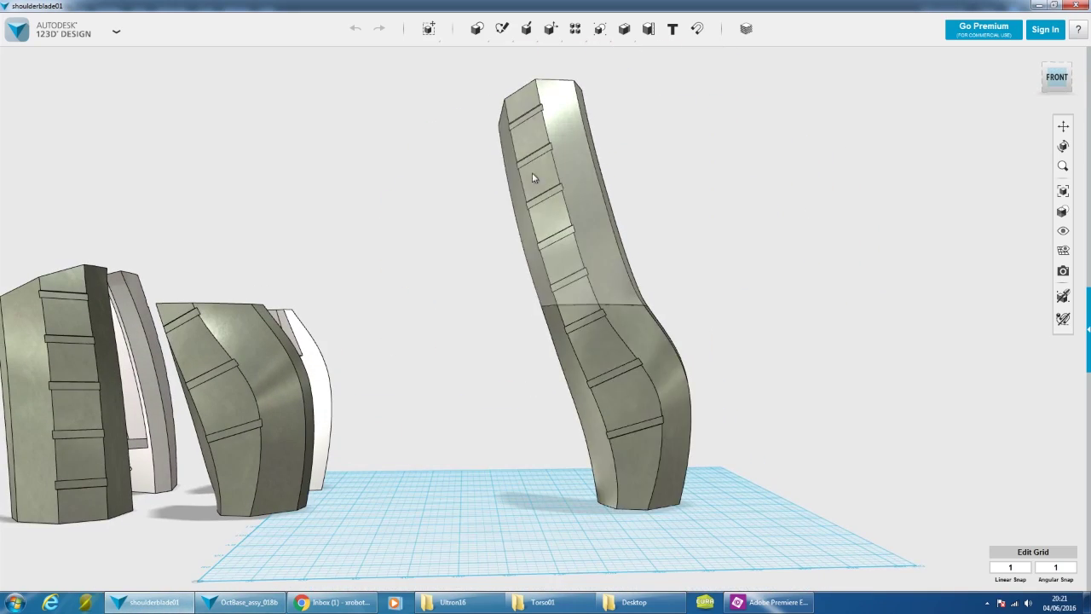
scroll(541, 185, up, 5)
scroll(542, 185, down, 6)
right_drag(694, 263, 548, 264)
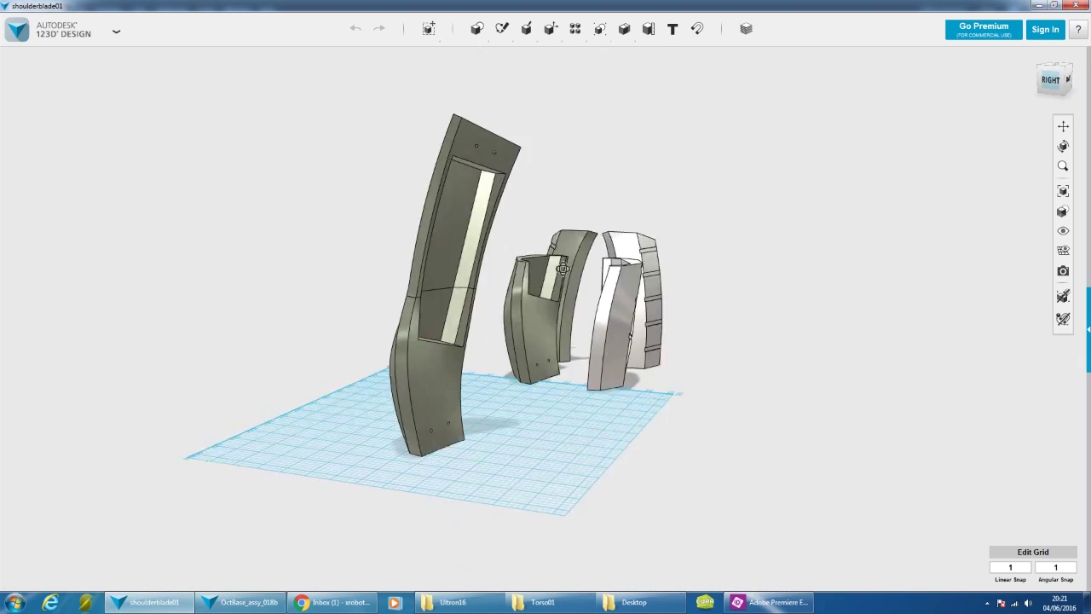
scroll(491, 229, up, 3)
scroll(491, 229, up, 1)
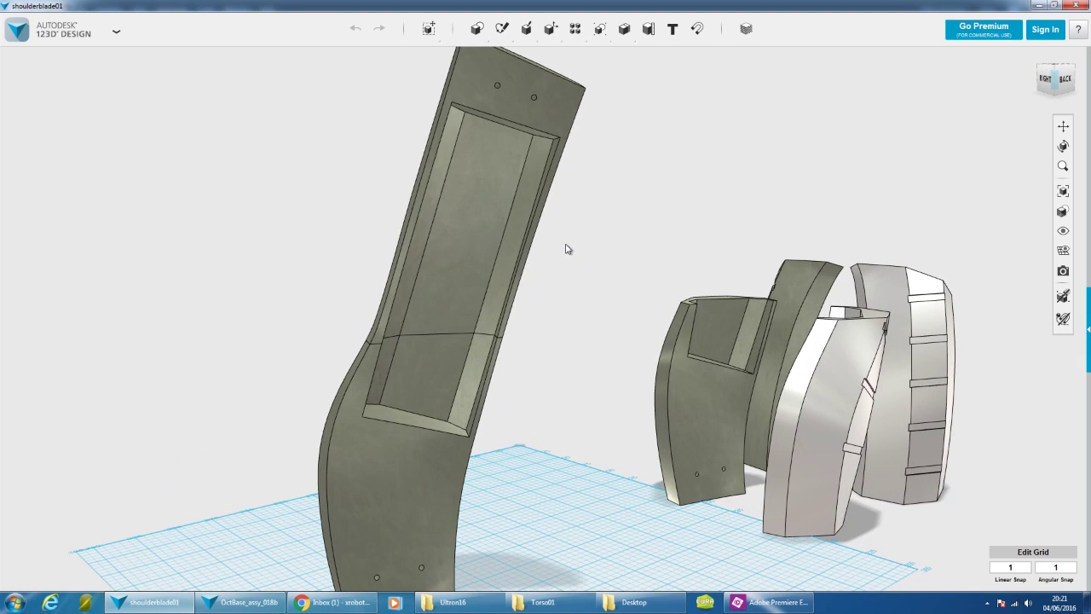
mouse_move(616, 226)
right_down()
mouse_move(687, 263)
mouse_move(663, 267)
mouse_move(675, 312)
mouse_move(662, 310)
right_up()
mouse_move(619, 426)
right_down()
mouse_move(616, 356)
mouse_move(765, 354)
right_up()
scroll(767, 356, down, 2)
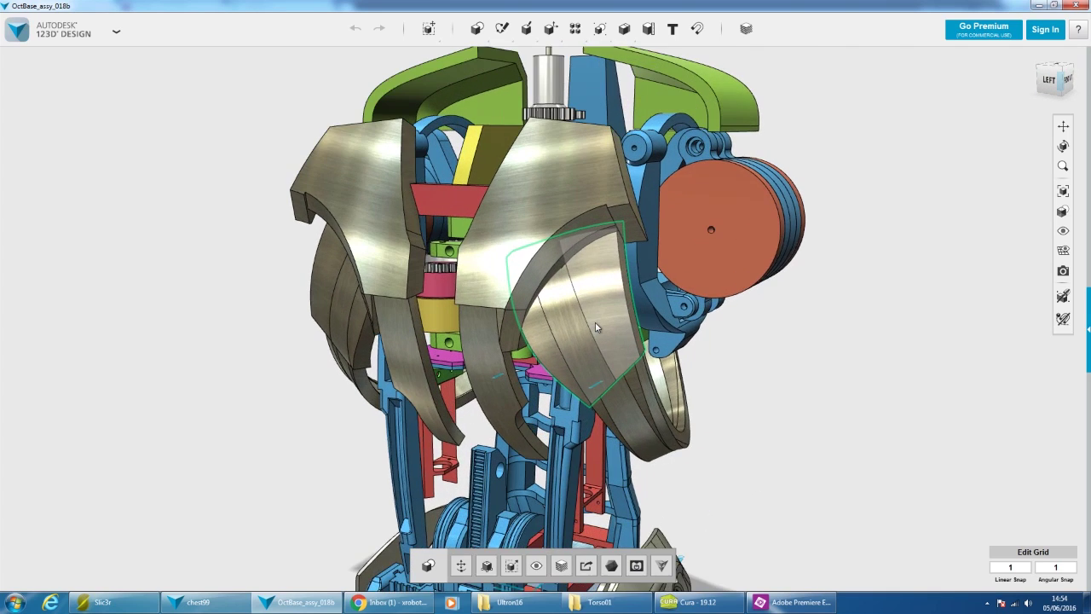
- Orbit and zoom around the robot to inspect the chest side pieces from front and both sides
scroll(596, 320, down, 2)
right_drag(680, 339, 591, 358)
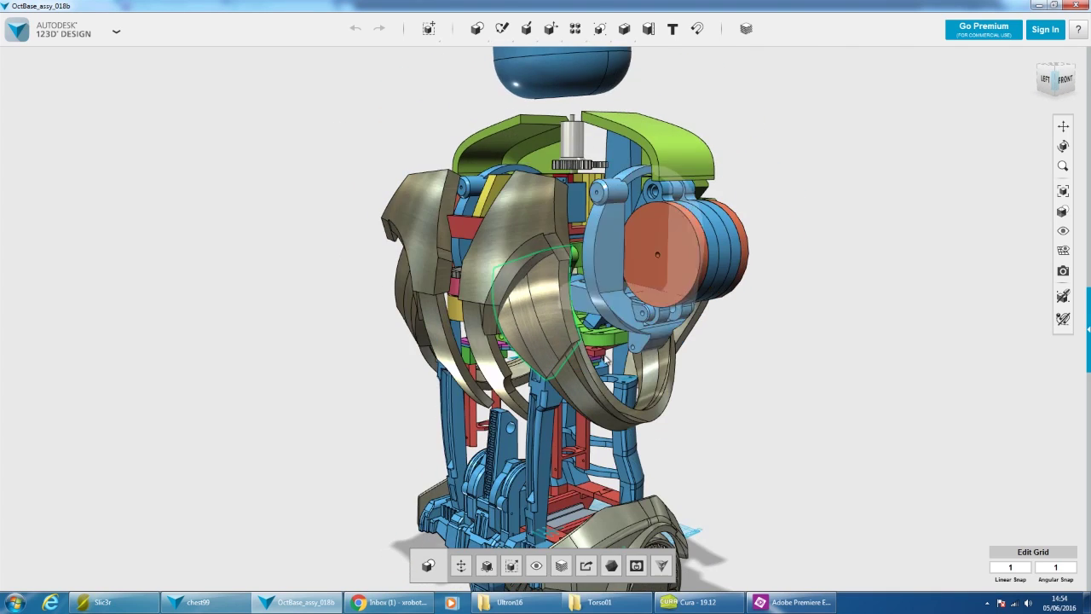
right_drag(781, 378, 752, 379)
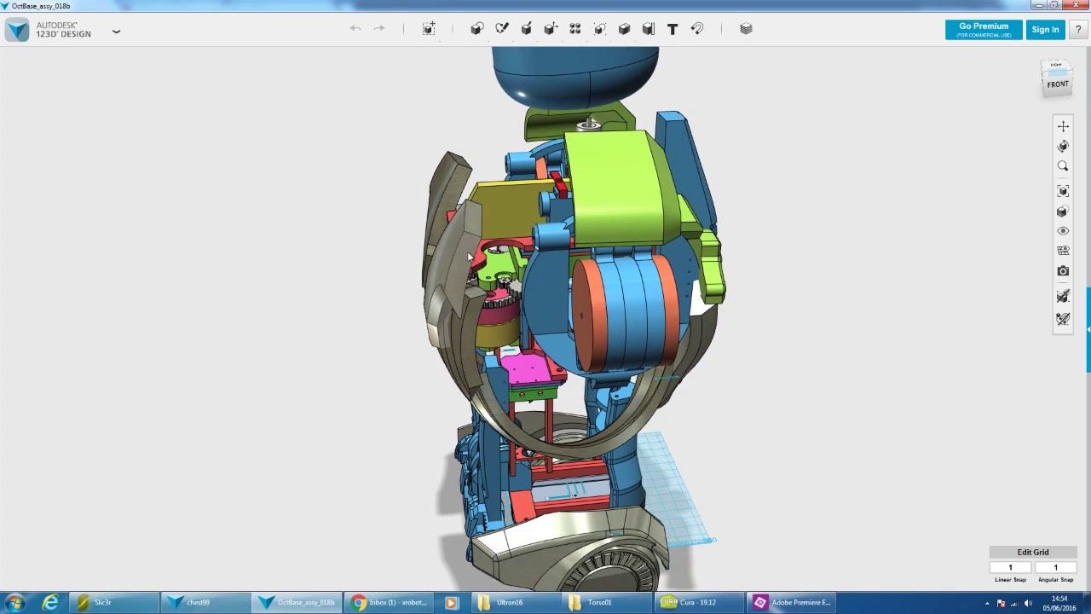
scroll(452, 253, up, 2)
scroll(468, 260, up, 2)
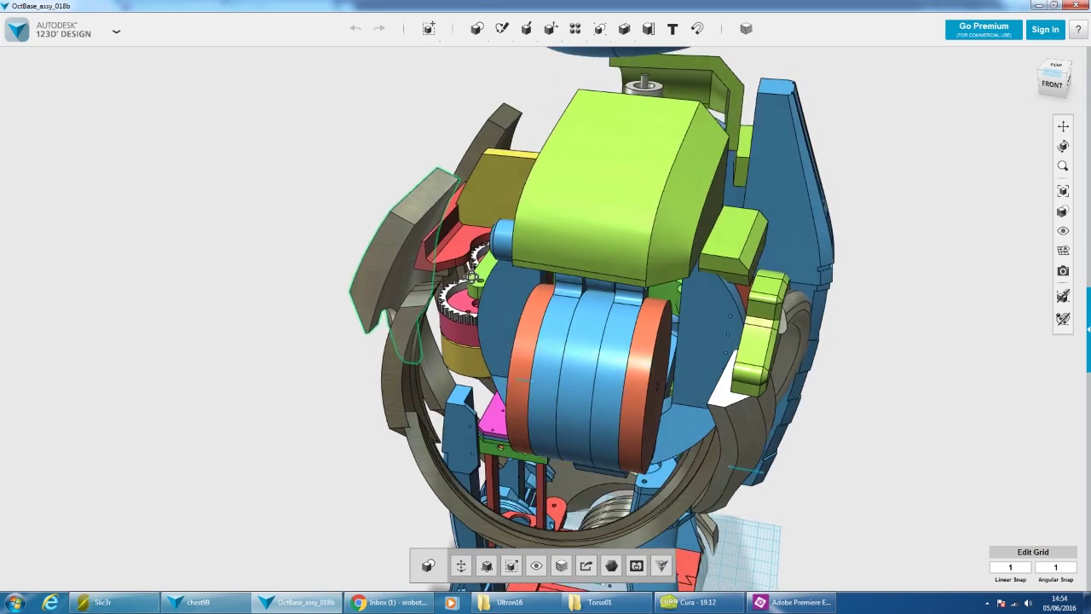
scroll(480, 266, up, 2)
mouse_move(467, 231)
right_down()
mouse_move(426, 312)
mouse_move(493, 328)
right_up()
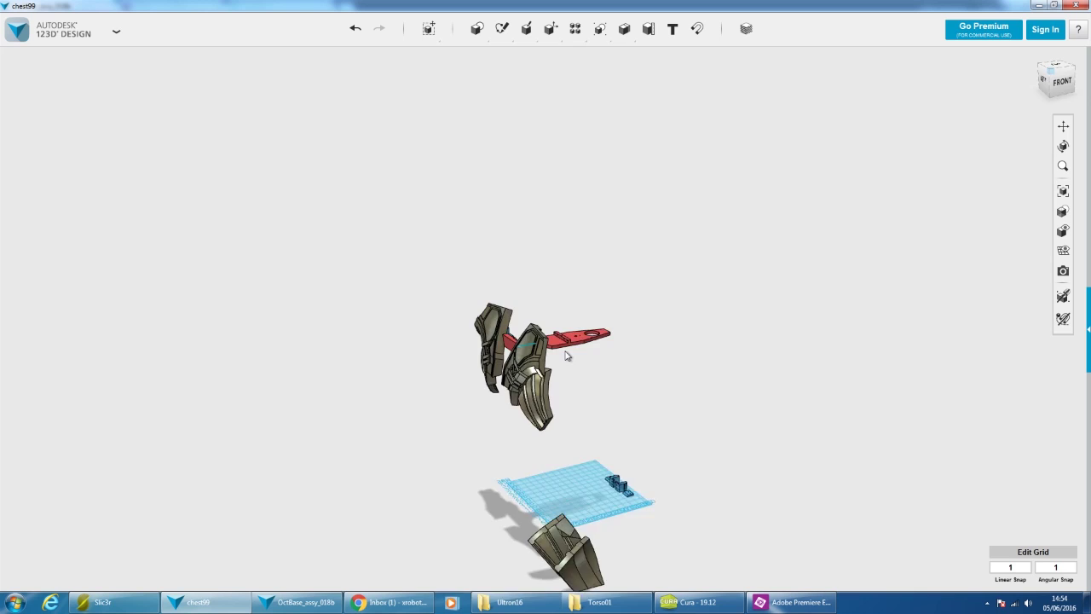
mouse_move(566, 355)
right_down()
mouse_move(555, 395)
mouse_move(555, 290)
right_up()
scroll(546, 284, up, 5)
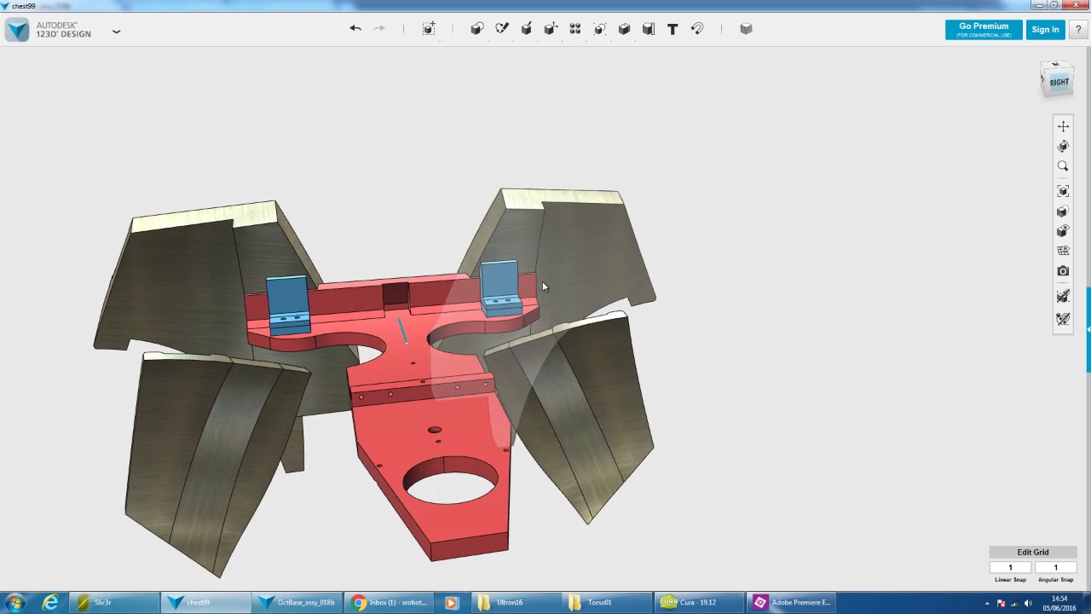
right_drag(881, 279, 641, 309)
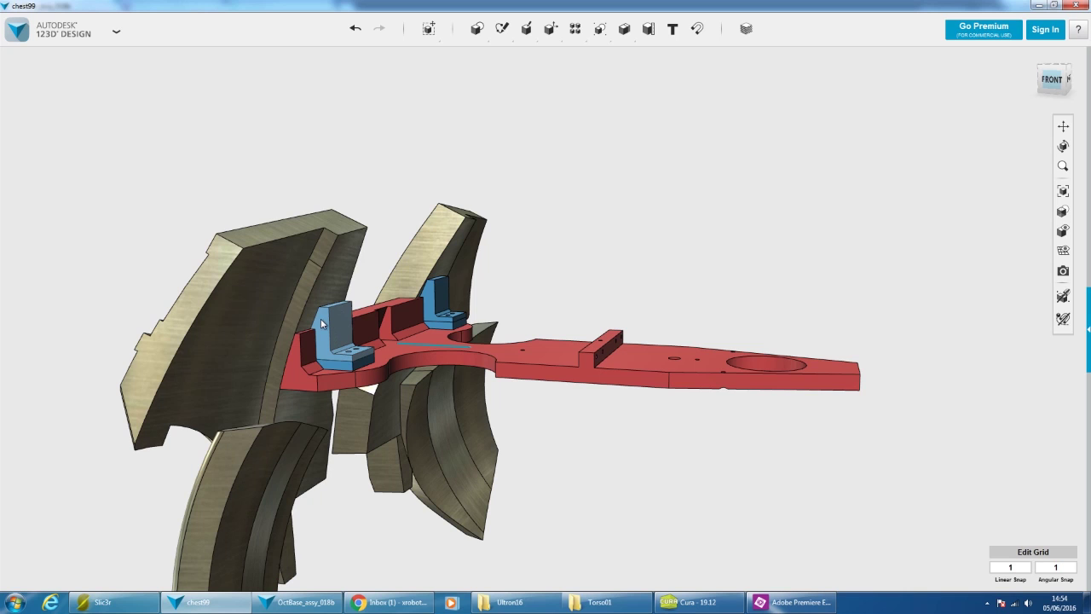
scroll(321, 332, up, 2)
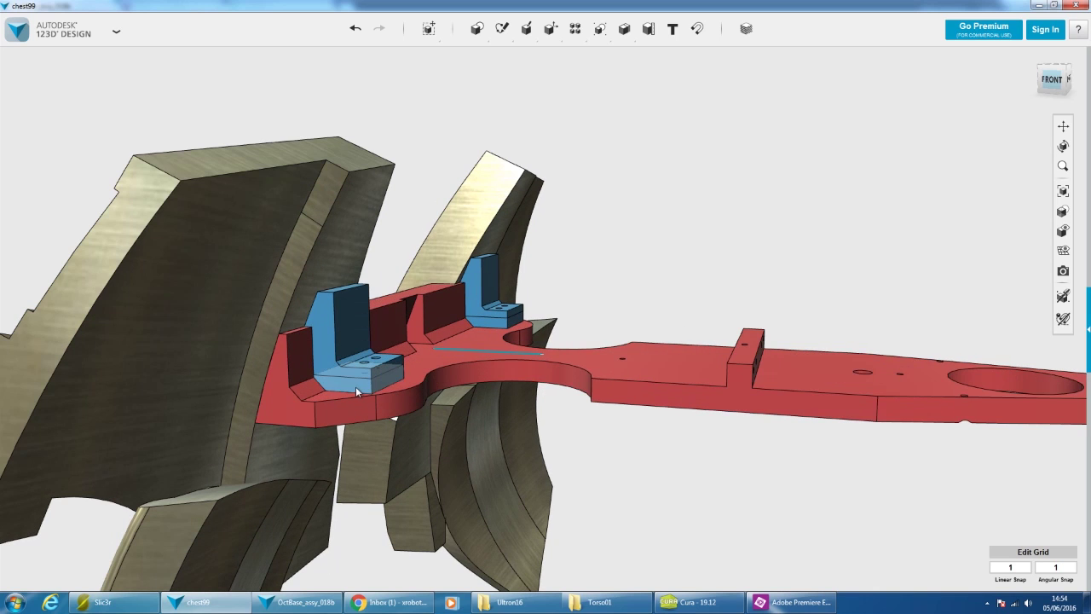
click(385, 380)
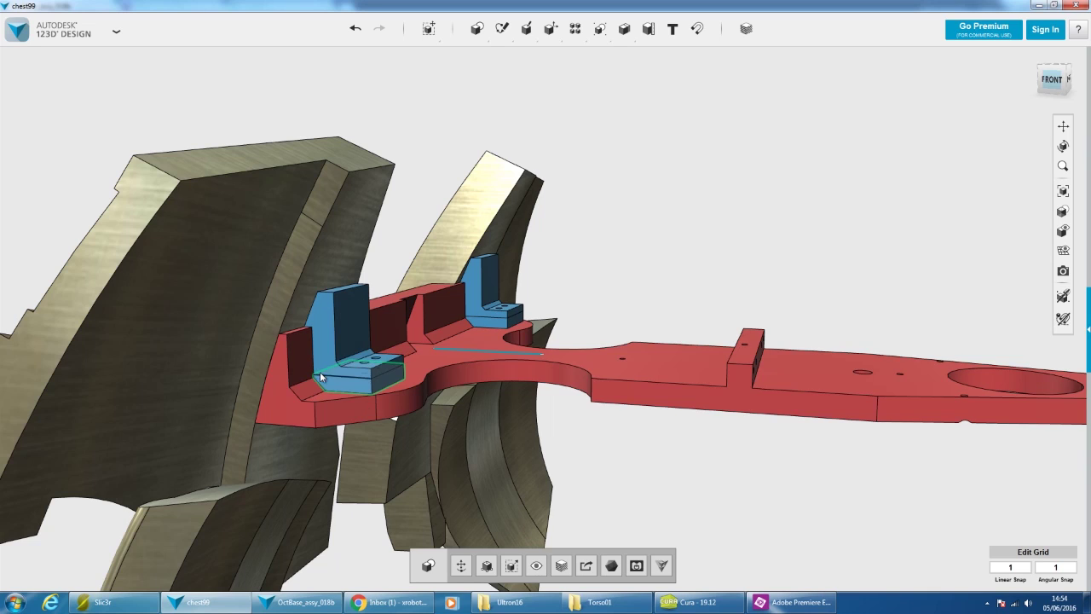
right_drag(394, 216, 540, 408)
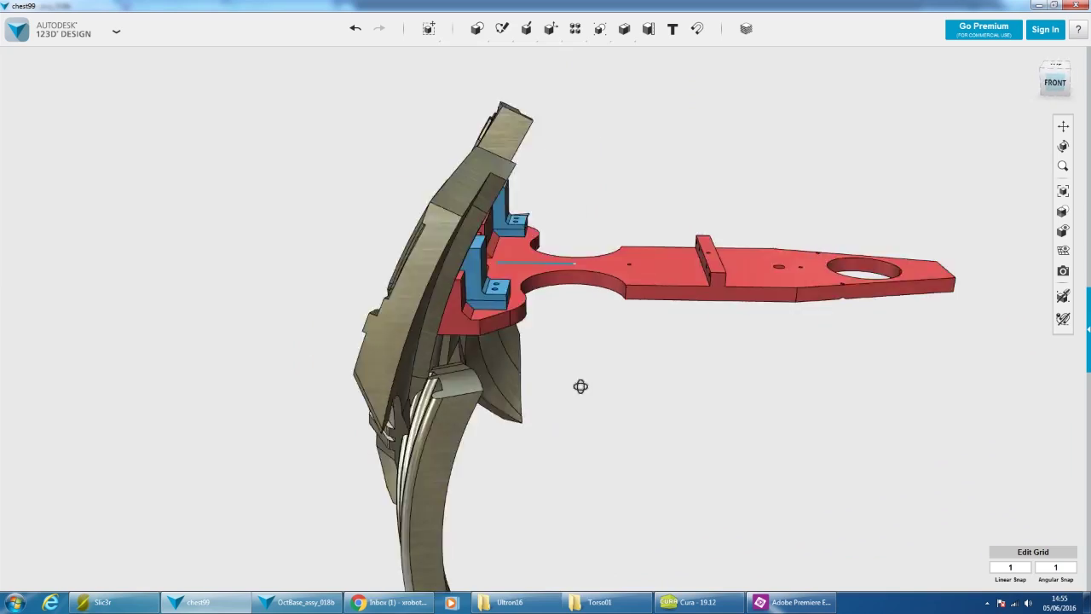
mouse_move(540, 408)
right_down()
mouse_move(791, 461)
mouse_move(782, 307)
mouse_move(742, 370)
mouse_move(695, 314)
mouse_move(817, 301)
right_up()
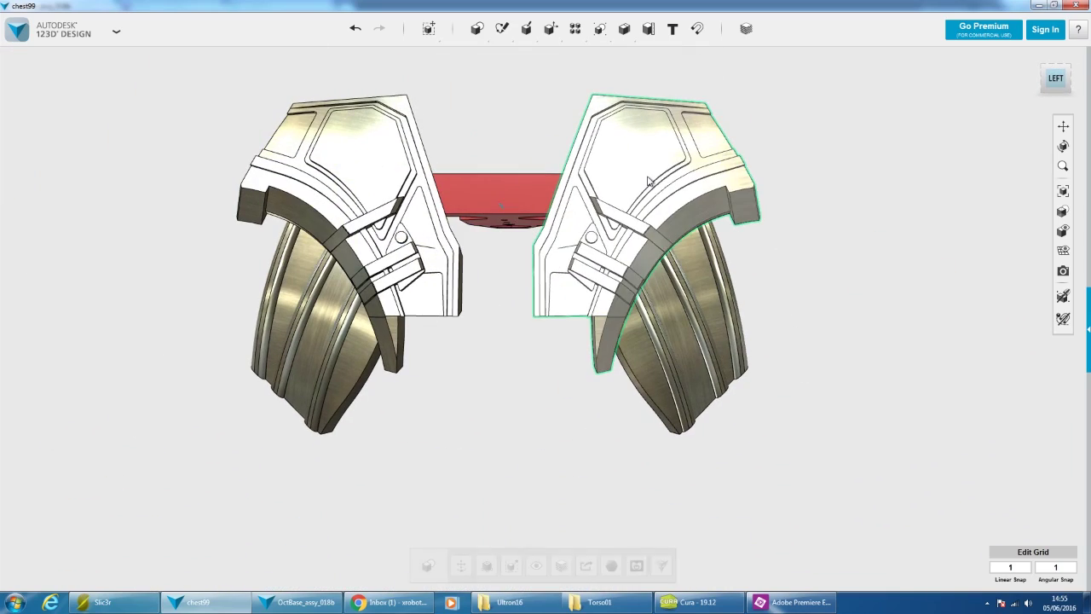
click(531, 574)
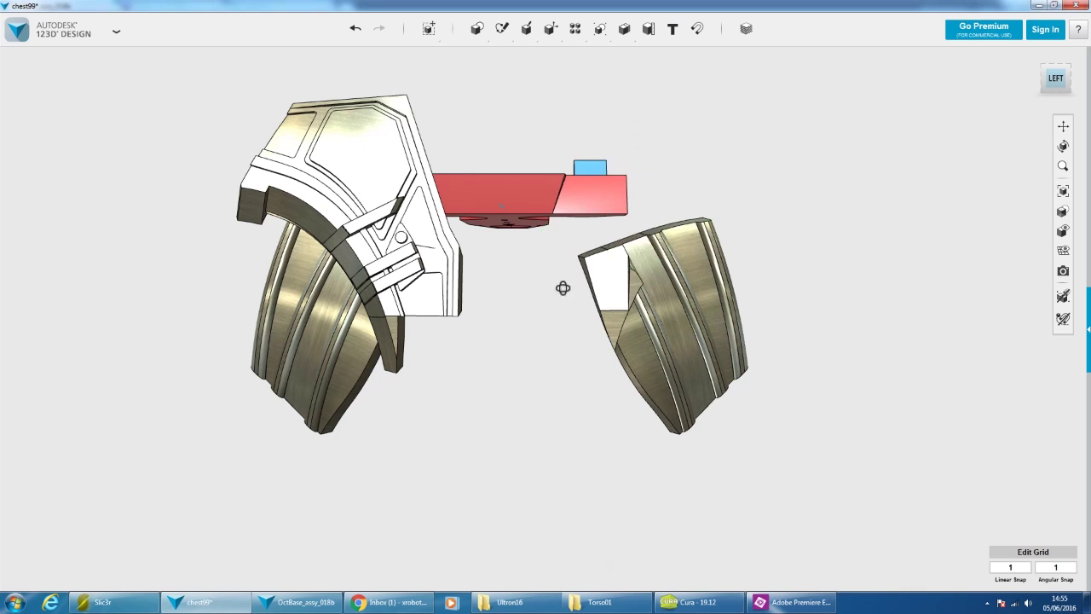
right_drag(563, 287, 628, 275)
scroll(627, 275, up, 3)
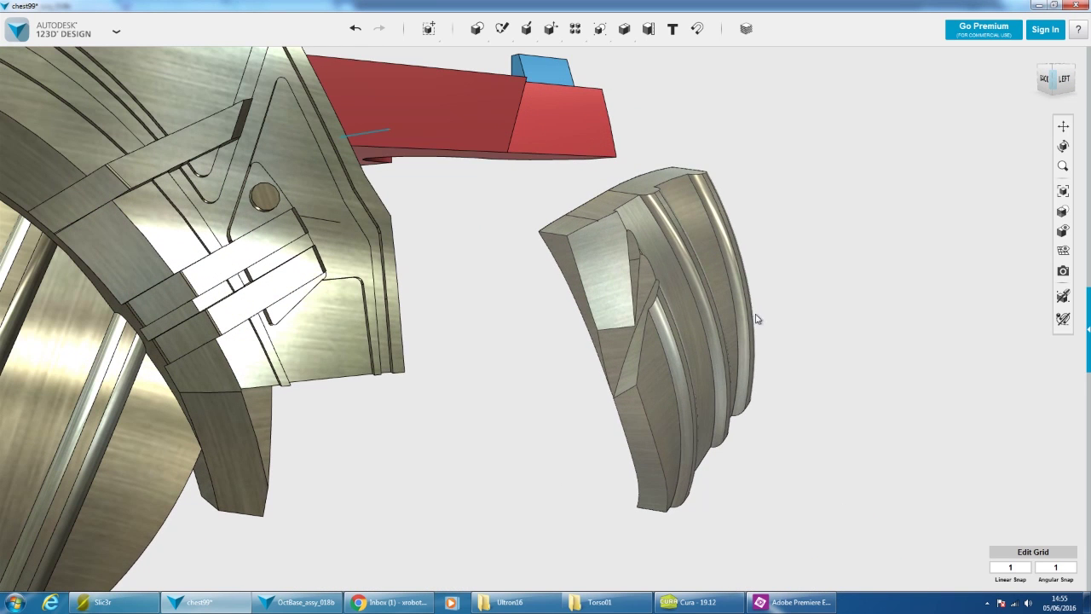
click(725, 287)
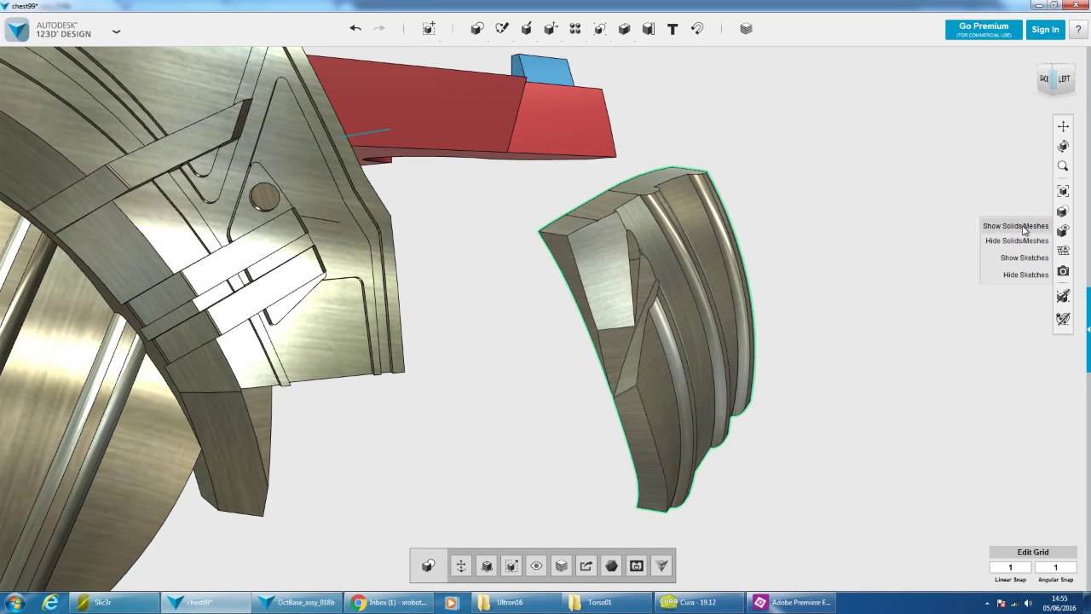
click(1023, 226)
scroll(796, 292, down, 3)
mouse_move(796, 293)
right_down()
mouse_move(830, 312)
mouse_move(781, 339)
mouse_move(897, 378)
mouse_move(804, 324)
mouse_move(737, 359)
right_up()
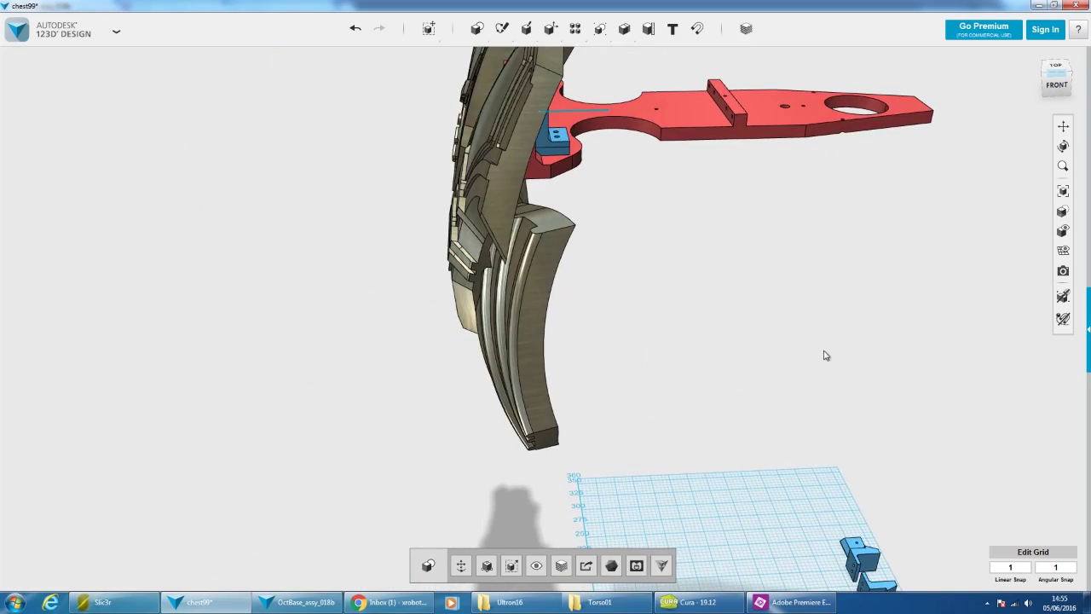
mouse_move(825, 352)
right_down()
mouse_move(653, 378)
mouse_move(651, 414)
mouse_move(704, 438)
right_up()
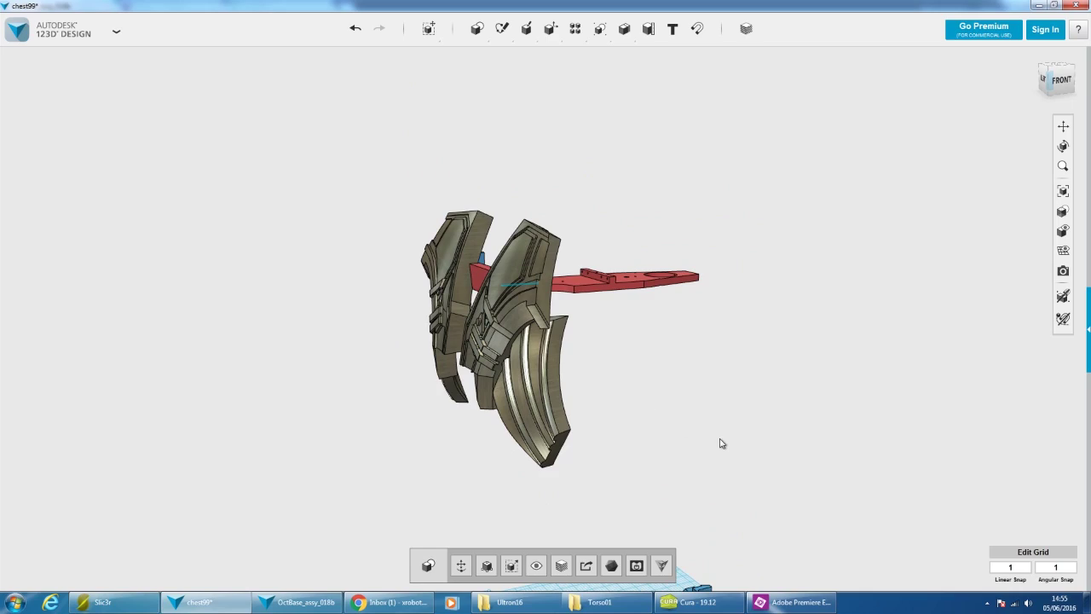